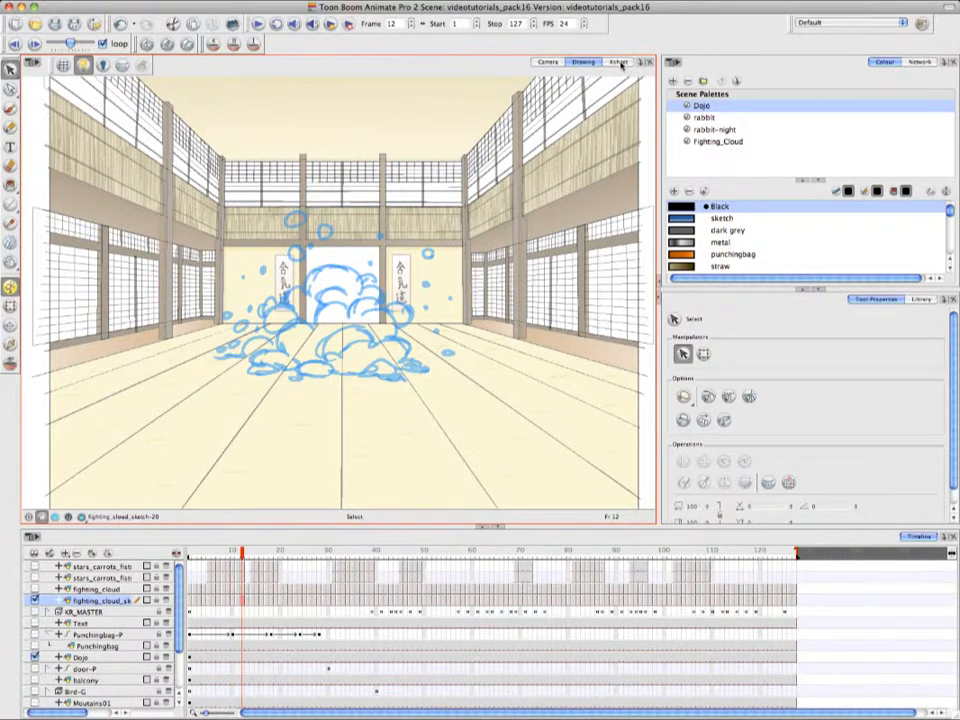
Step: Check the marked fighting_cloud_sketch drawings in the Xsheet and flip forward and backward through all of them in the Drawing view
click(619, 62)
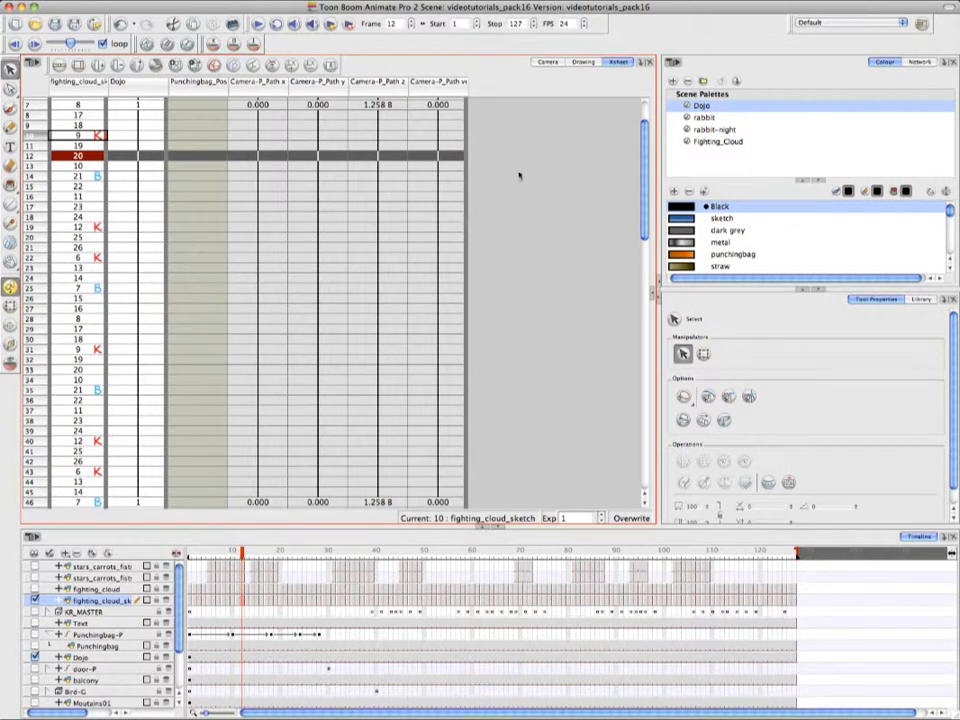
click(584, 63)
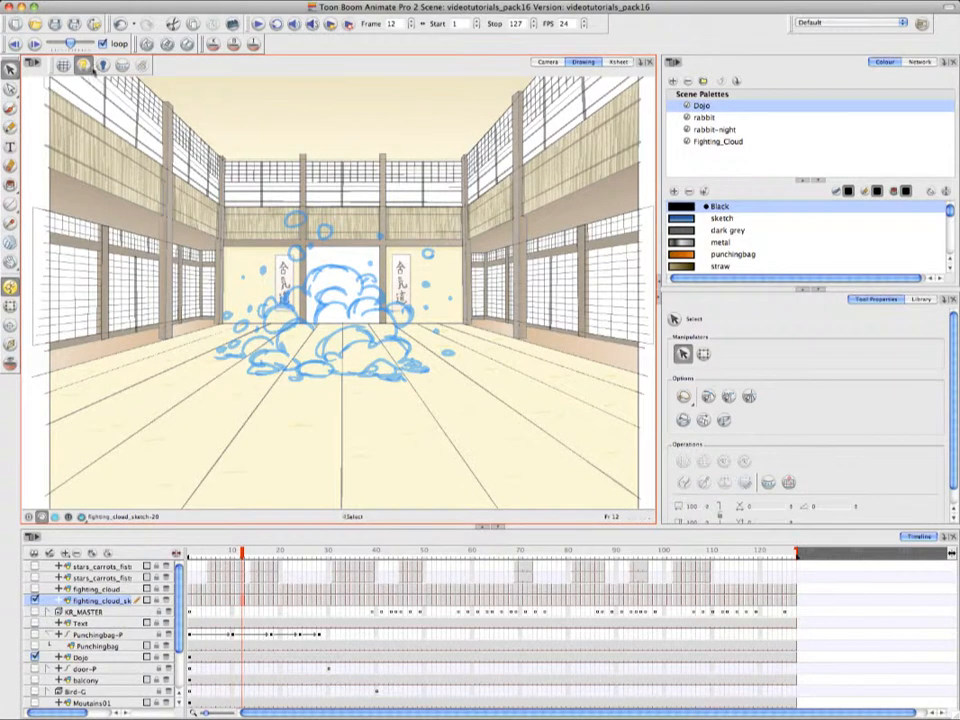
click(35, 44)
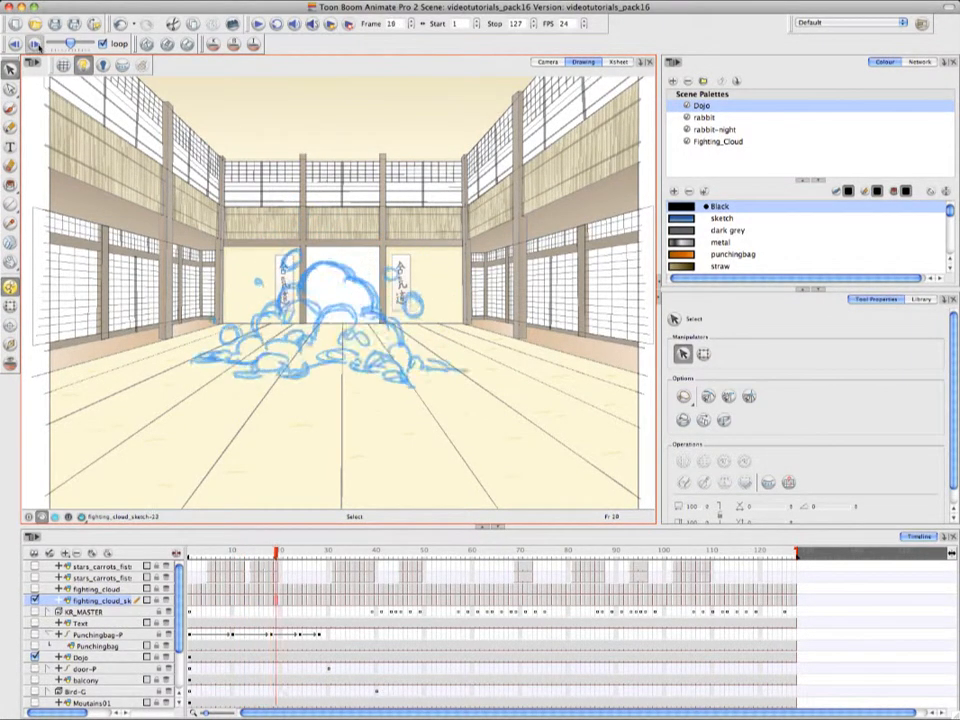
mouse_move(72, 45)
mouse_down()
mouse_move(89, 46)
mouse_move(58, 45)
mouse_up()
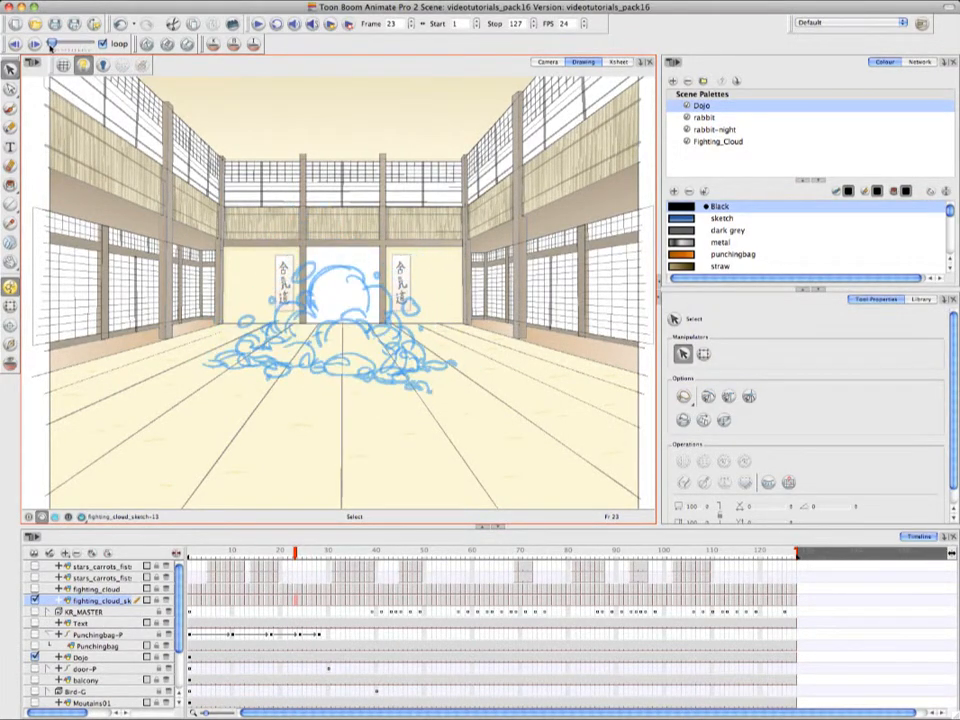
click(15, 45)
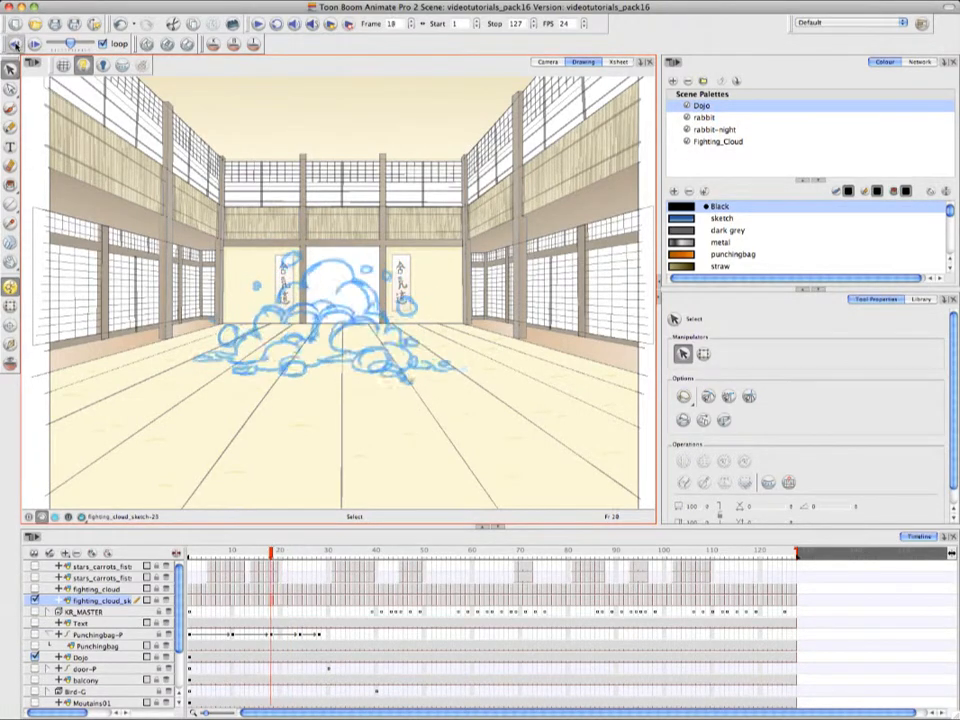
click(15, 45)
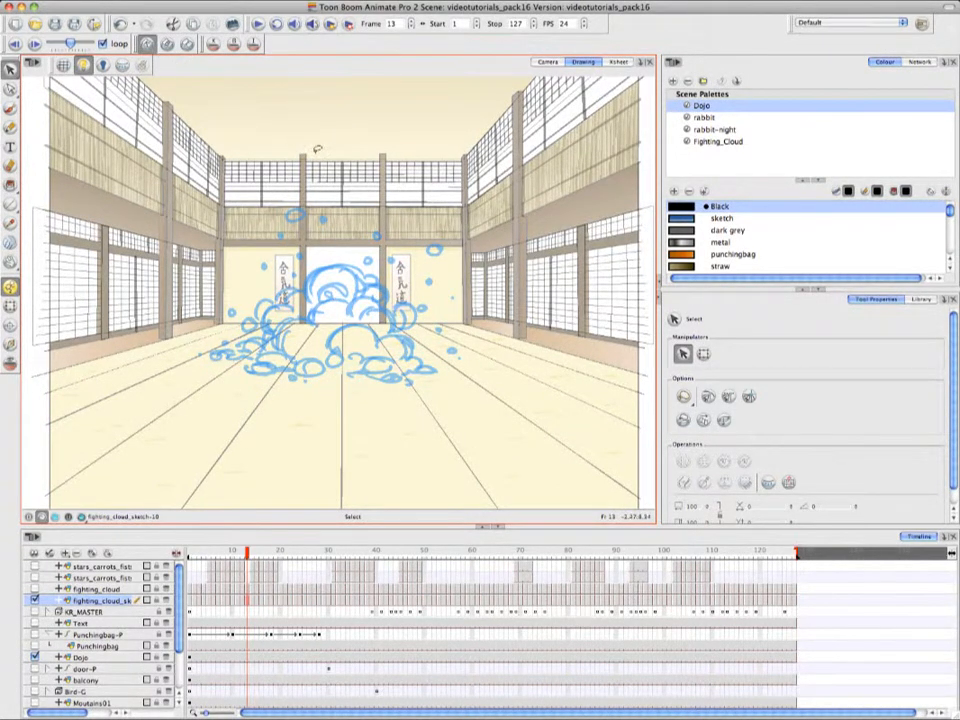
Step: Flip forward and backward through only the key drawings of the fighting cloud sketch, varying the flipping speed
click(34, 44)
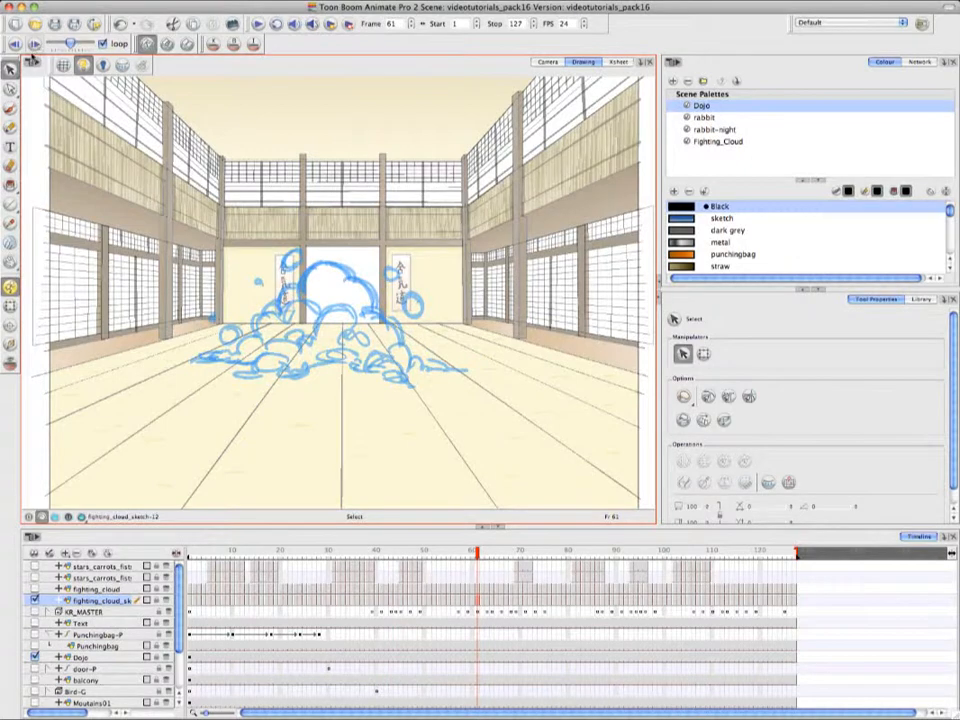
click(14, 44)
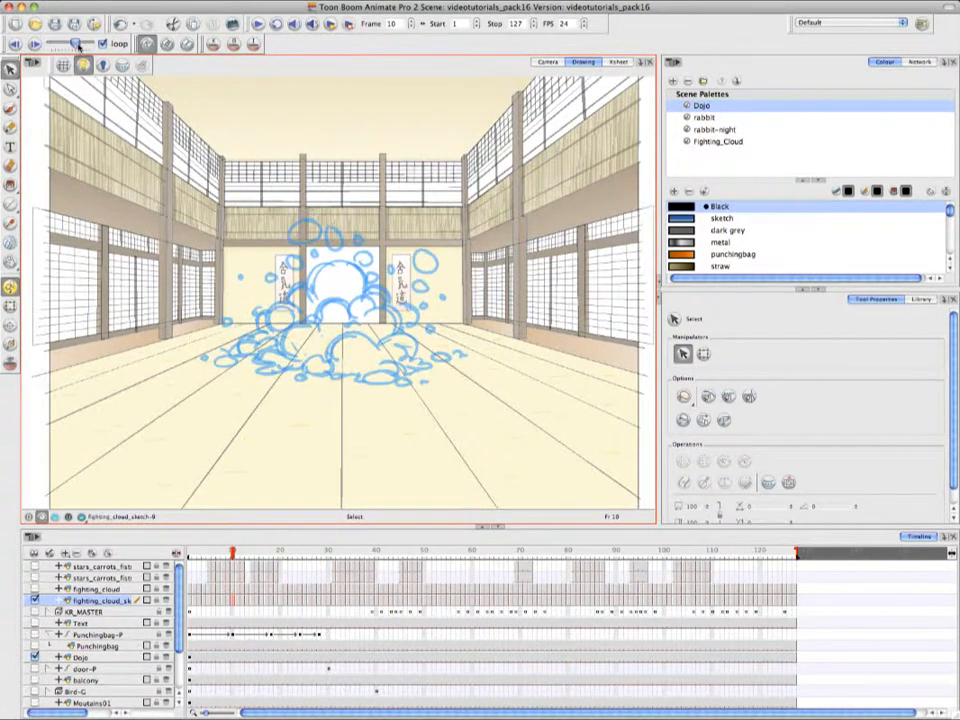
mouse_move(78, 46)
mouse_down()
mouse_move(87, 47)
mouse_move(58, 46)
mouse_move(69, 46)
mouse_up()
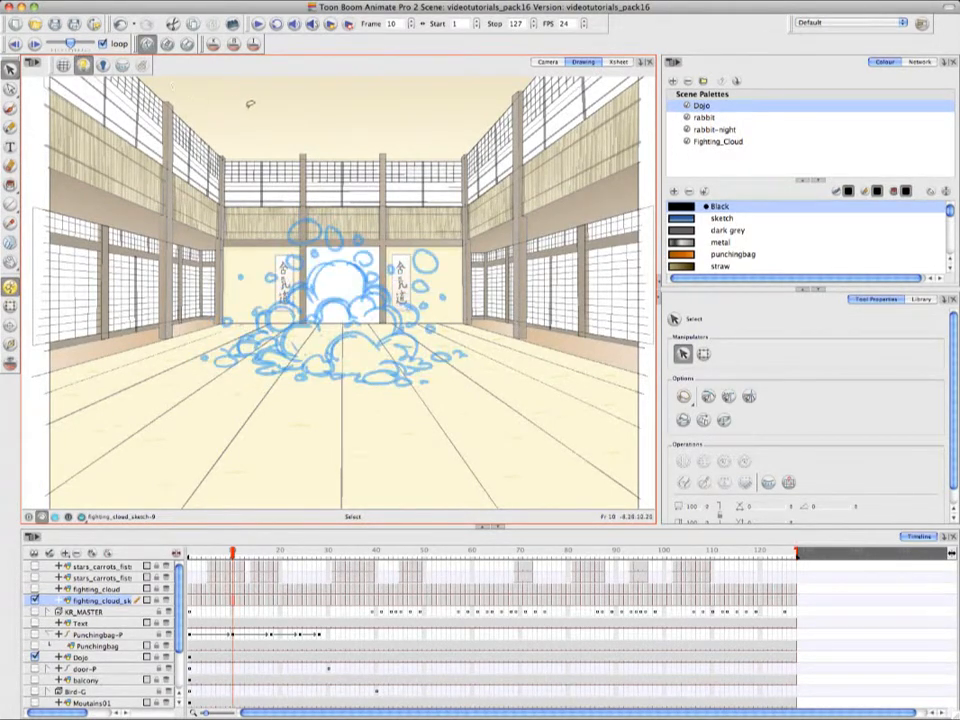
Step: Switch easy flipping from key to breakdown drawings and flip through the breakdowns forward and backward at varying speed
click(153, 46)
click(169, 46)
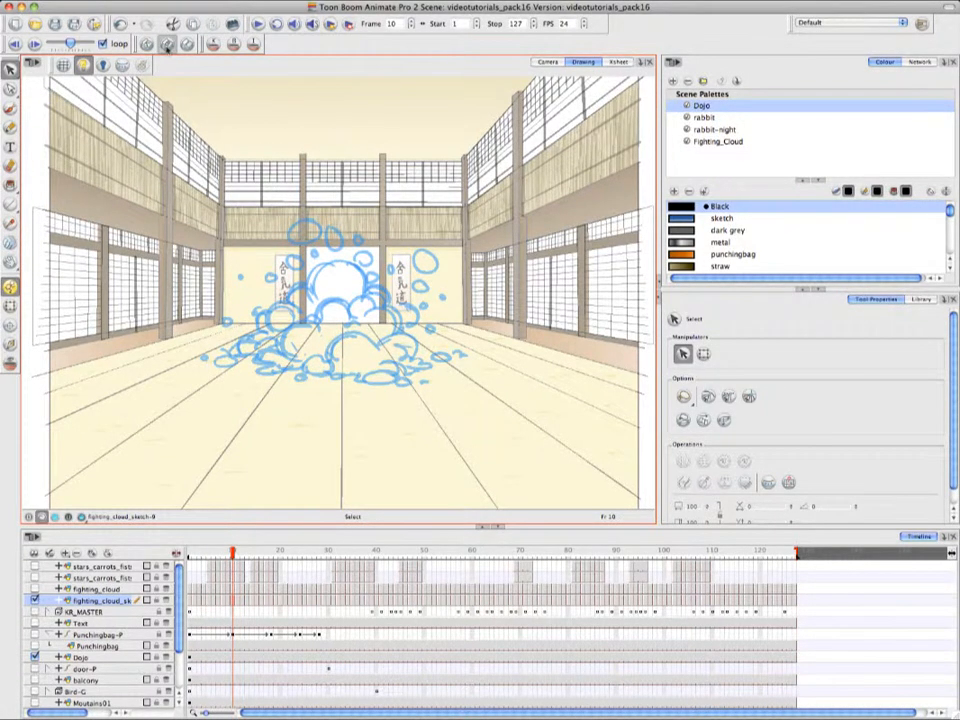
click(34, 44)
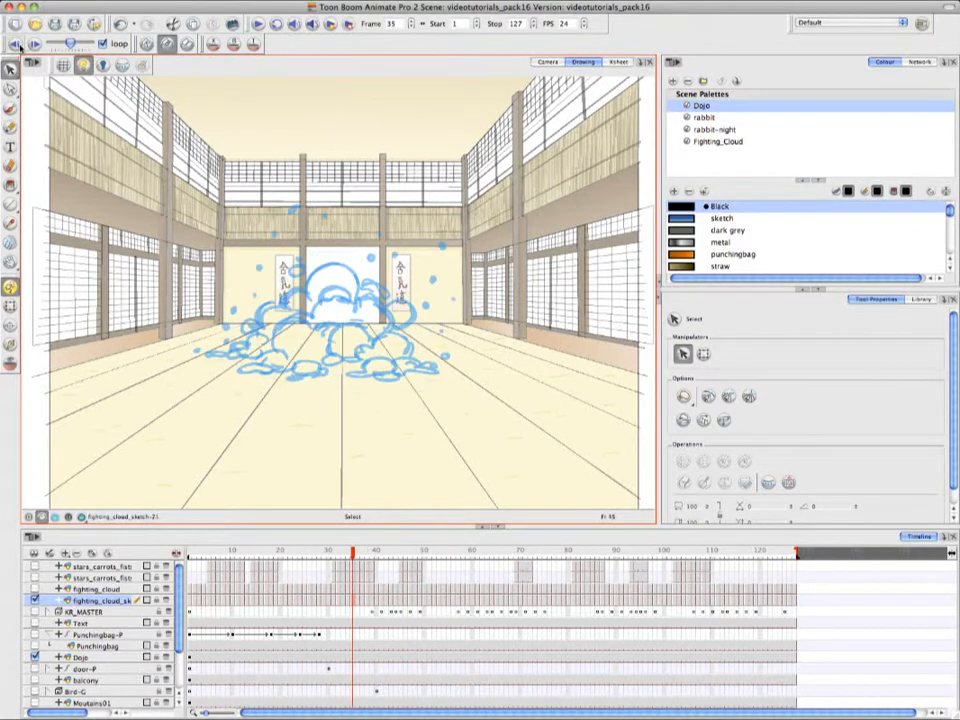
click(15, 44)
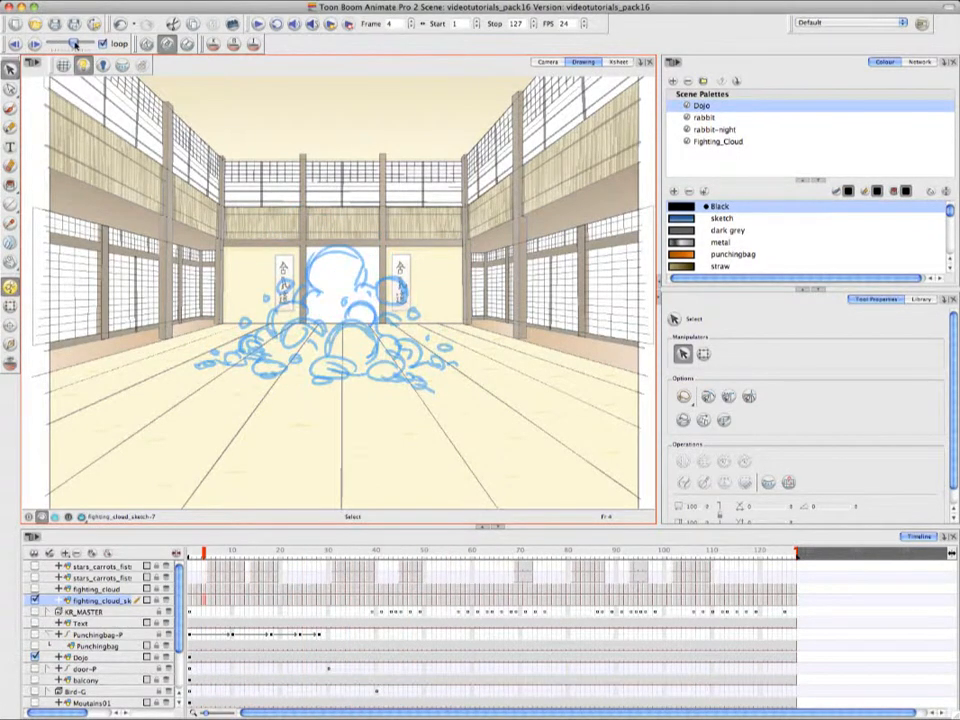
mouse_move(76, 46)
mouse_down()
mouse_move(86, 46)
mouse_move(62, 47)
mouse_up()
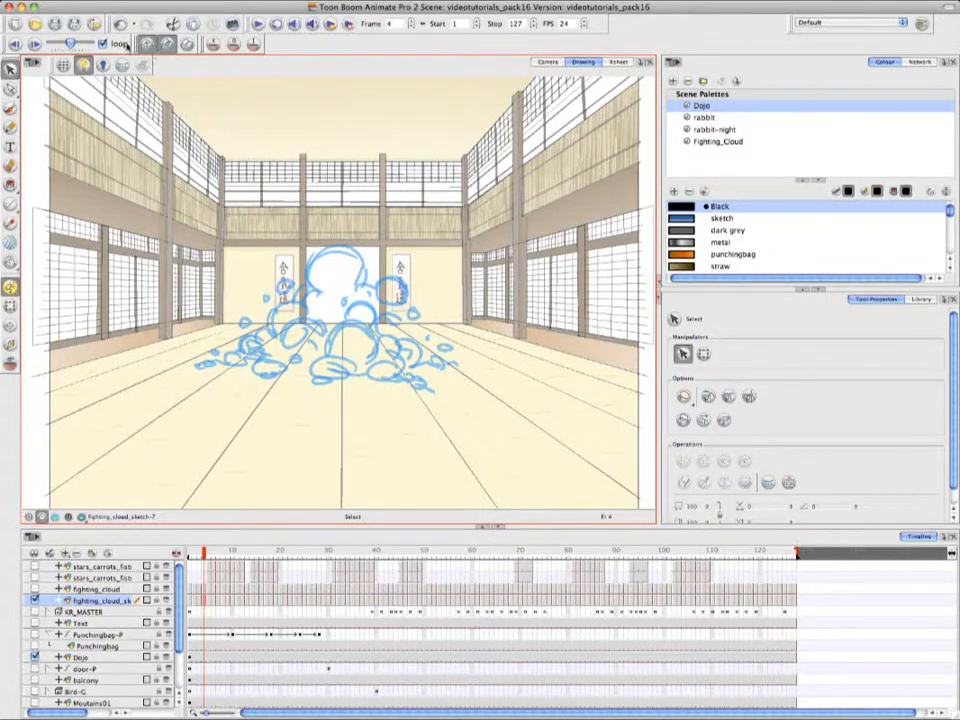
Step: Flip forward and backward through the key and breakdown drawings of the fighting cloud sketch together
click(35, 44)
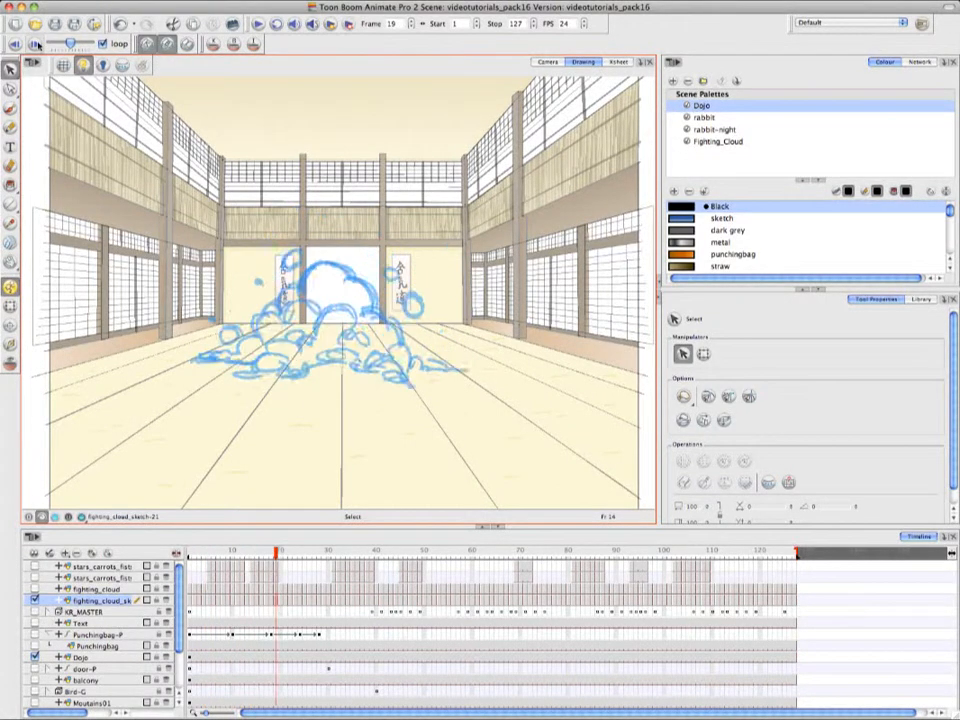
click(35, 44)
click(15, 45)
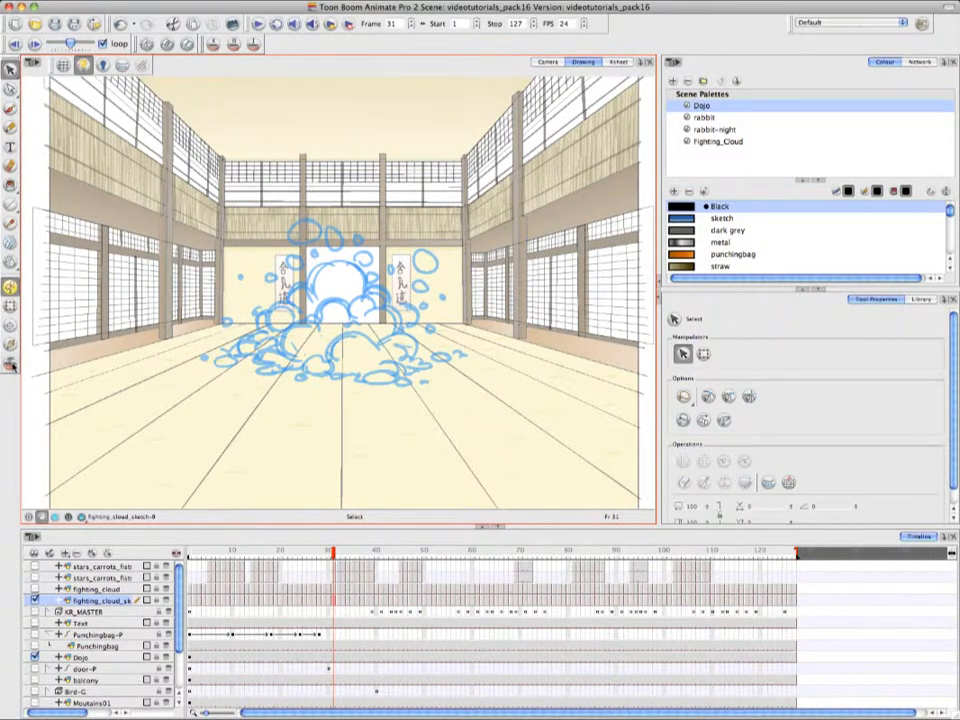
Step: Enable the onion skin and add all eight Onion Skin commands, from Next Drawing to Previous Two Drawings, to the Drawing View toolbar
click(11, 366)
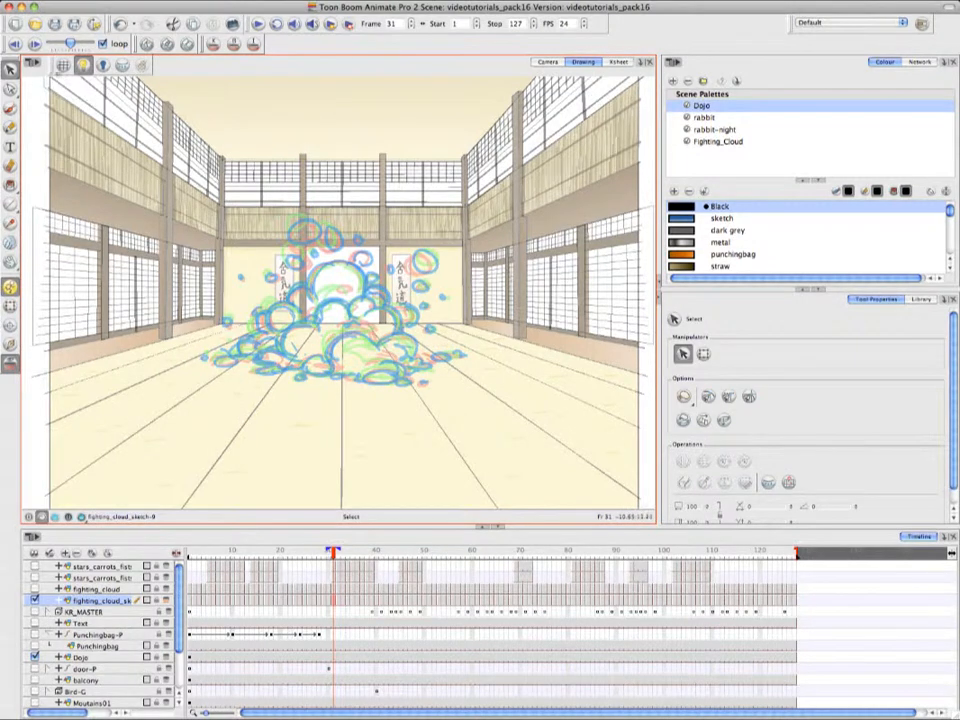
right_click(42, 58)
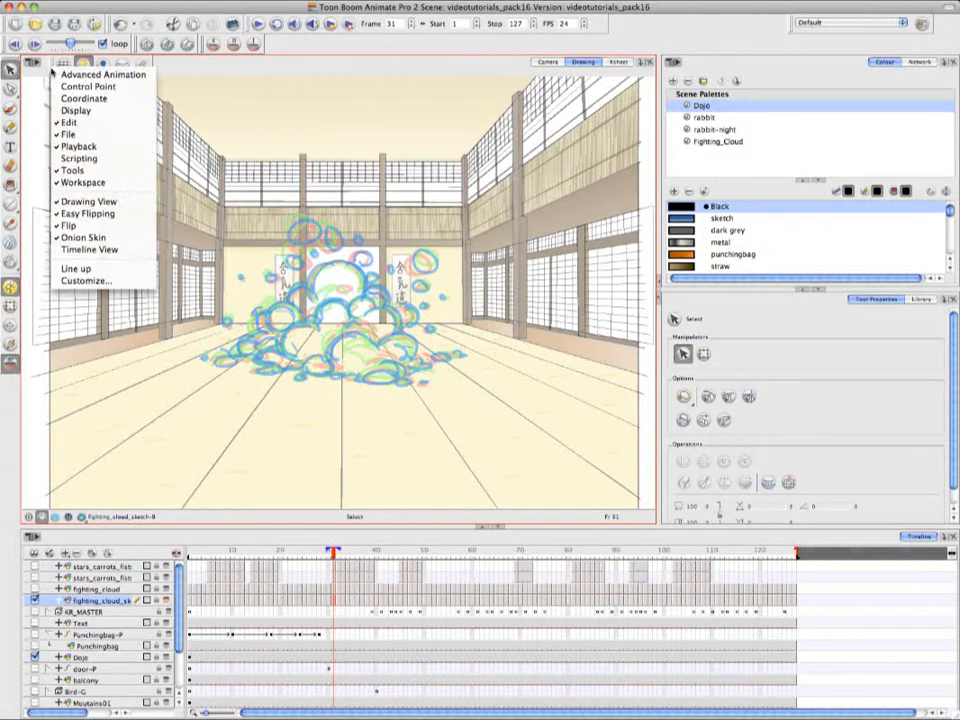
click(146, 285)
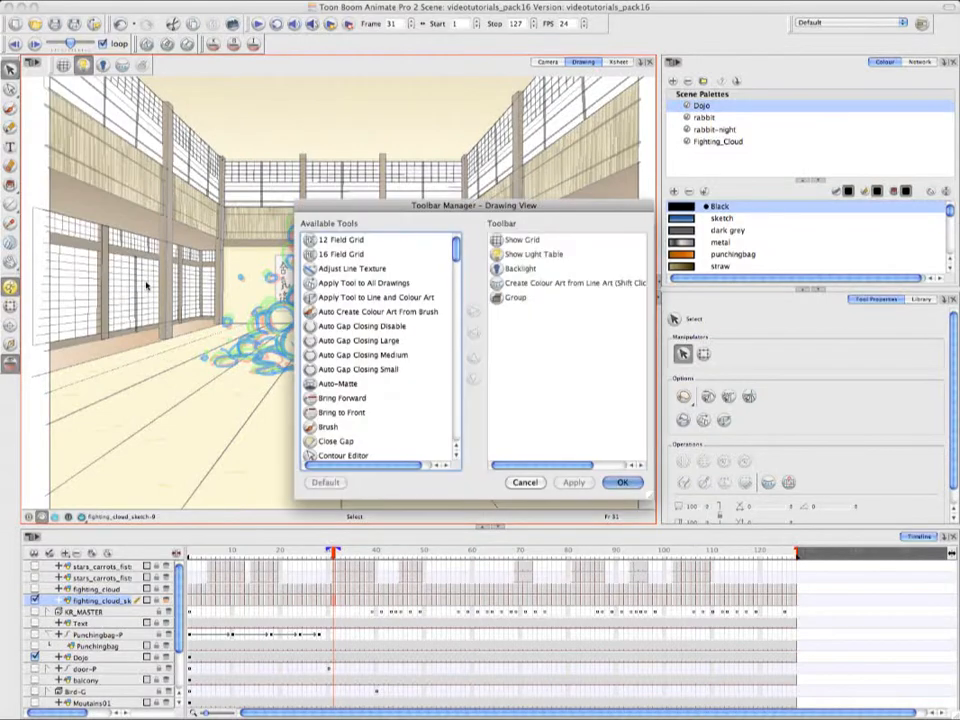
drag(456, 251, 464, 314)
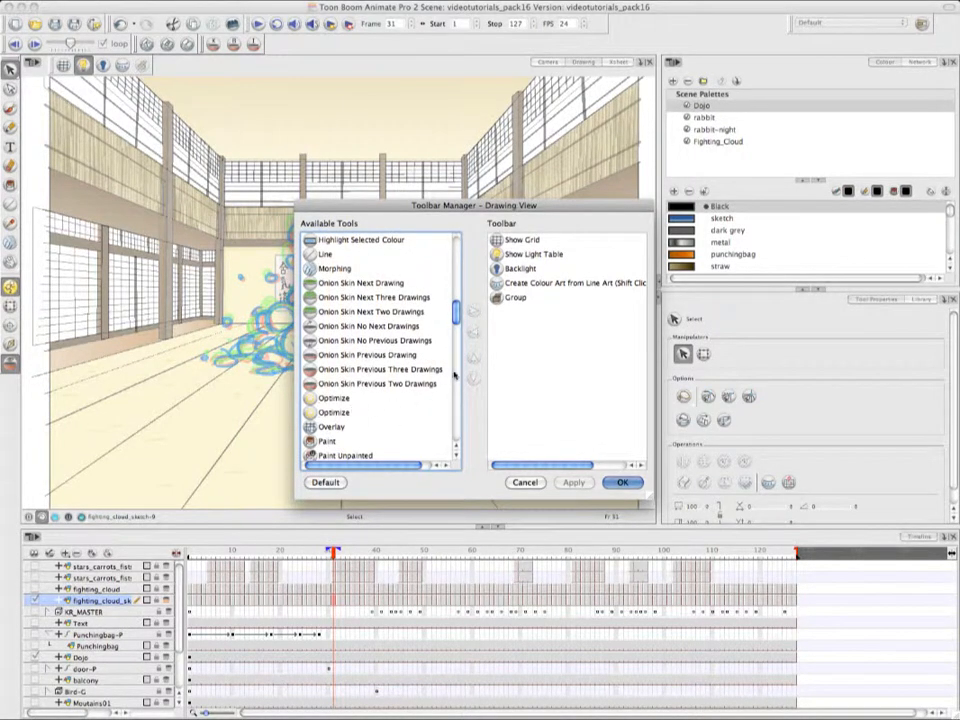
click(412, 283)
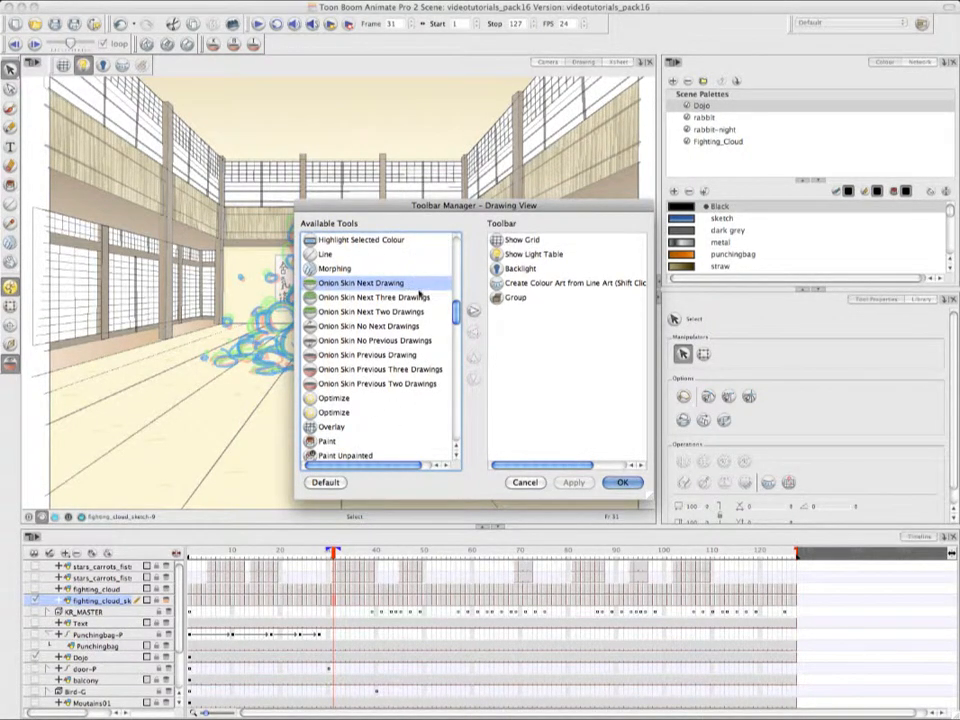
shift+click(395, 383)
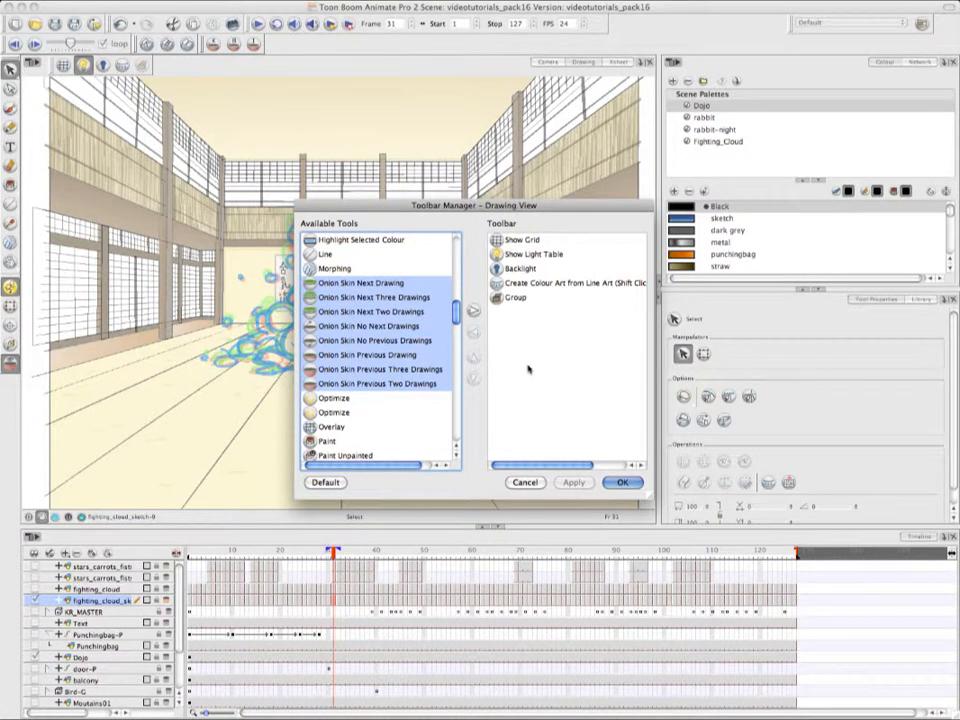
click(473, 310)
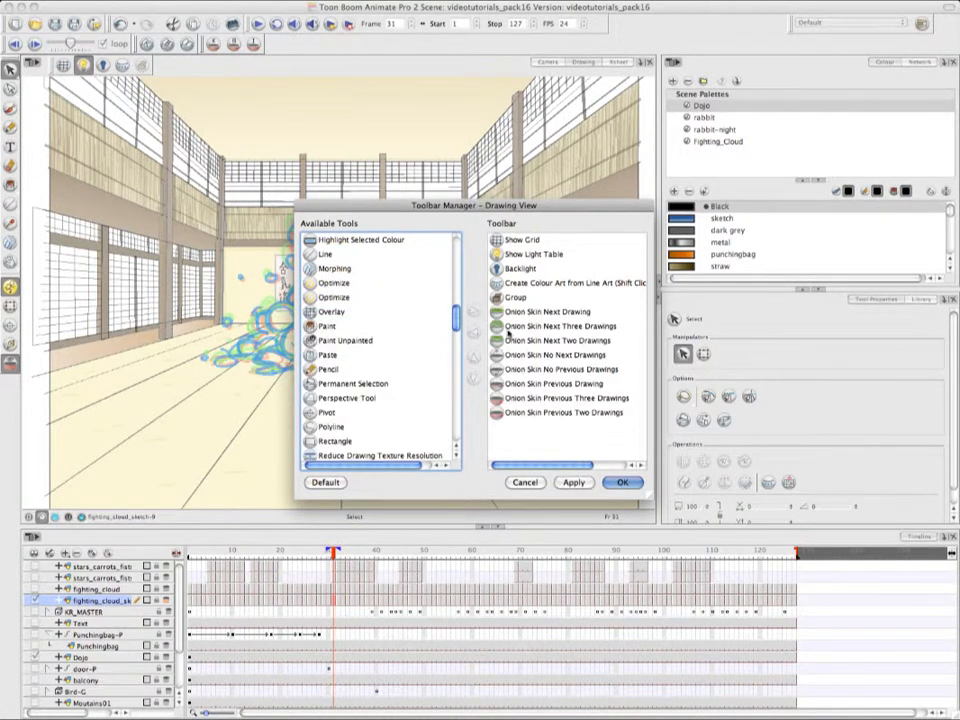
click(622, 483)
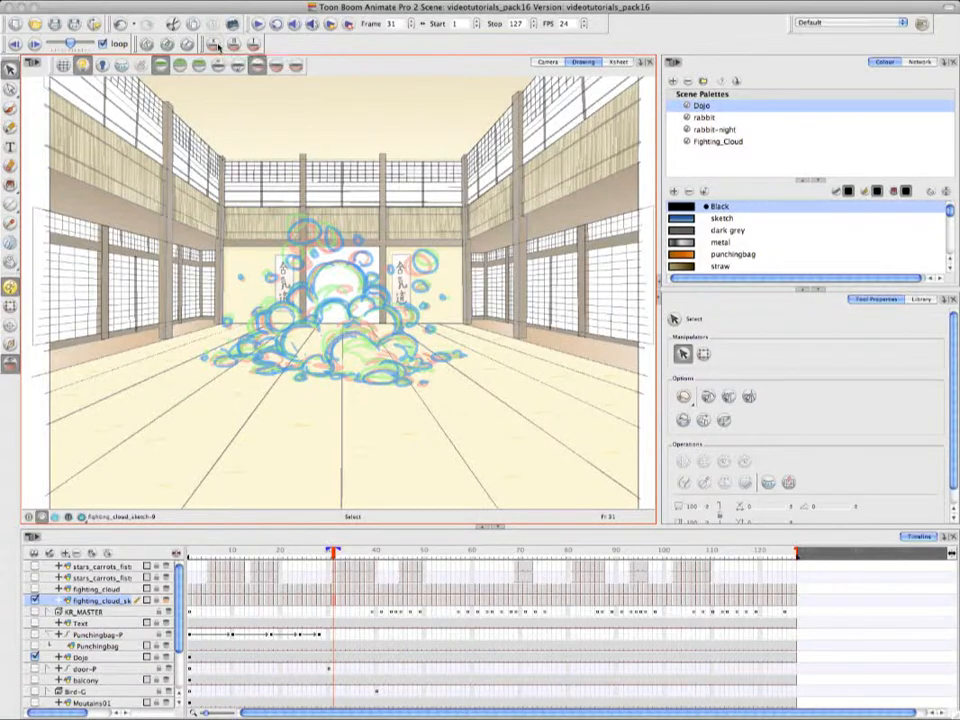
Step: Restrict the onion skin to key drawings and compare three, two and no previous drawings, as well as several and no next drawings
click(217, 46)
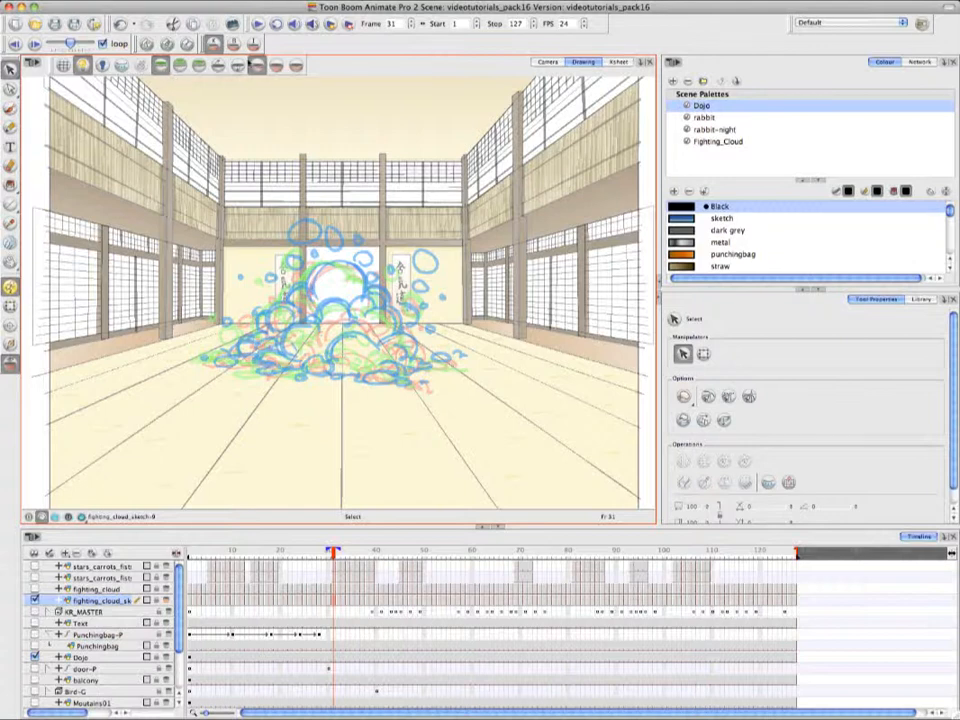
click(277, 66)
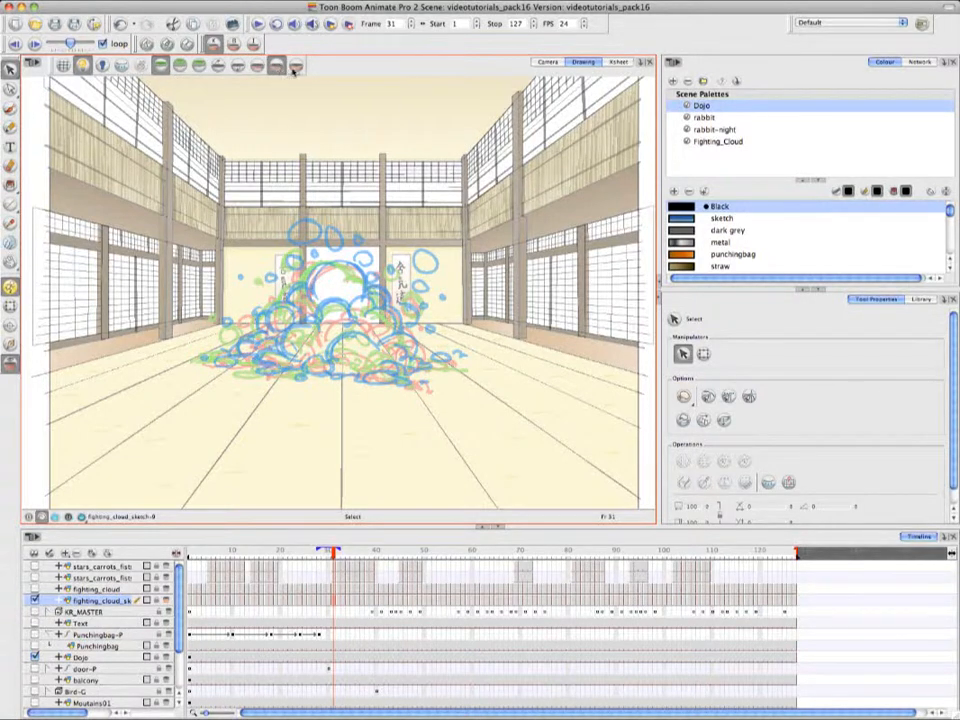
click(297, 66)
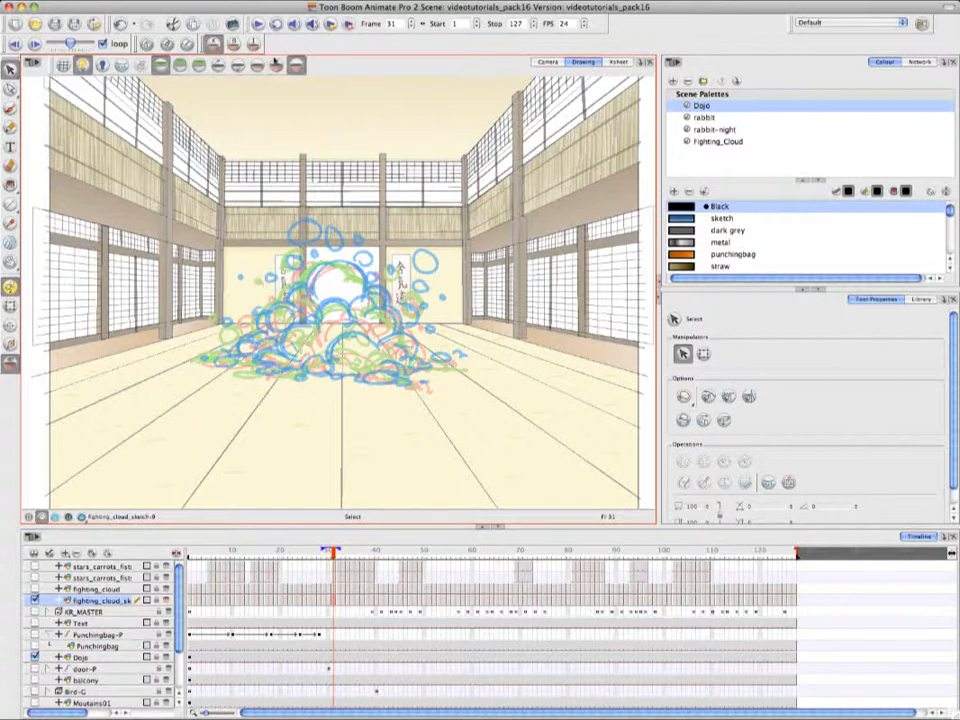
click(238, 66)
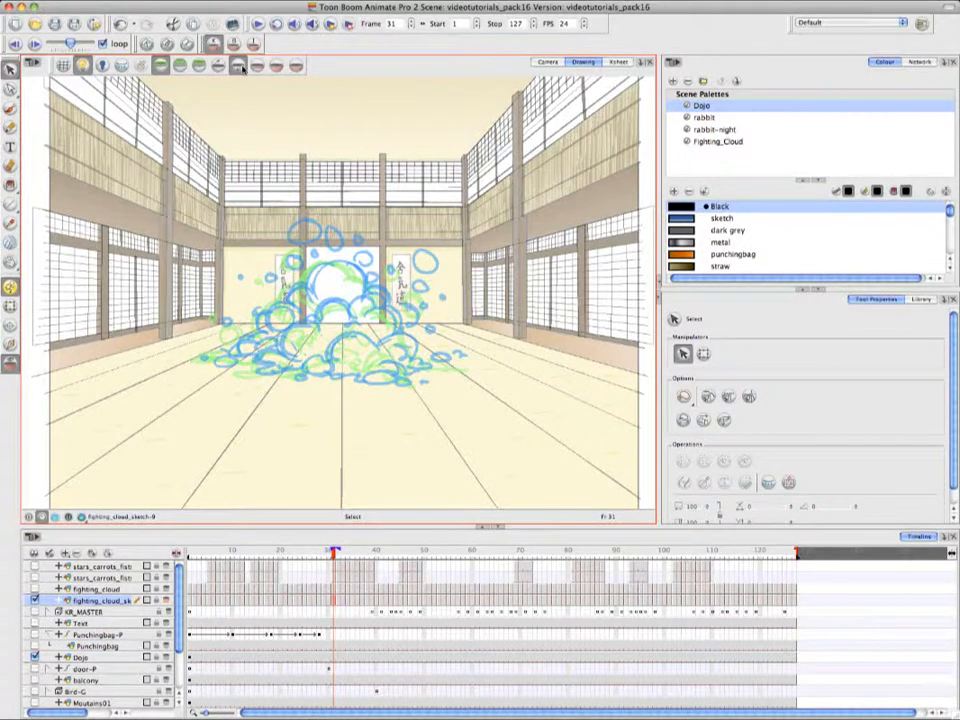
click(181, 66)
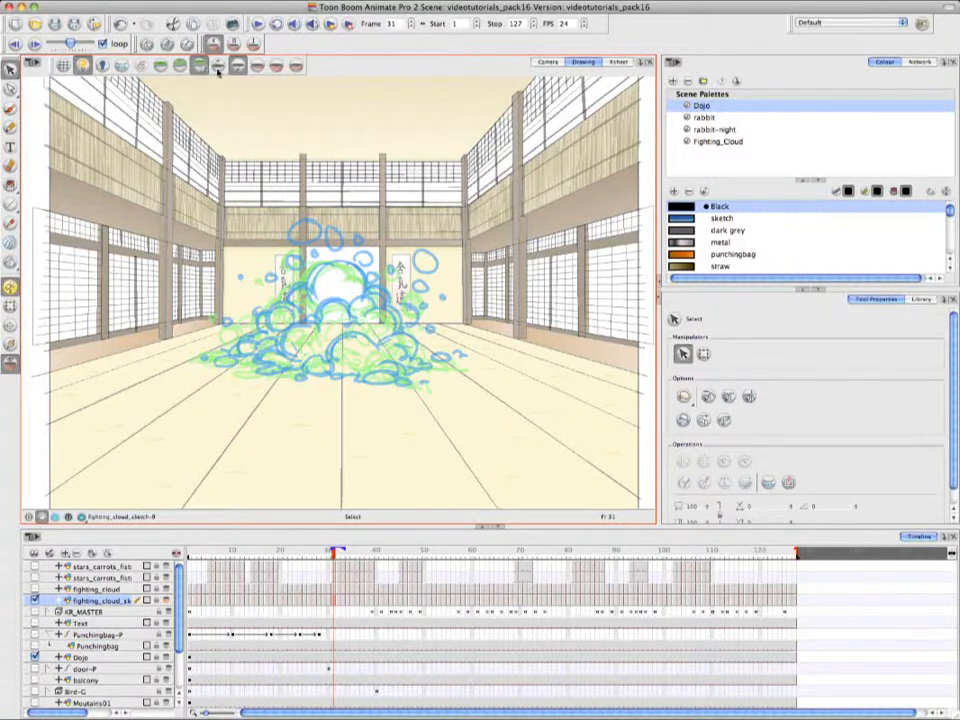
click(218, 66)
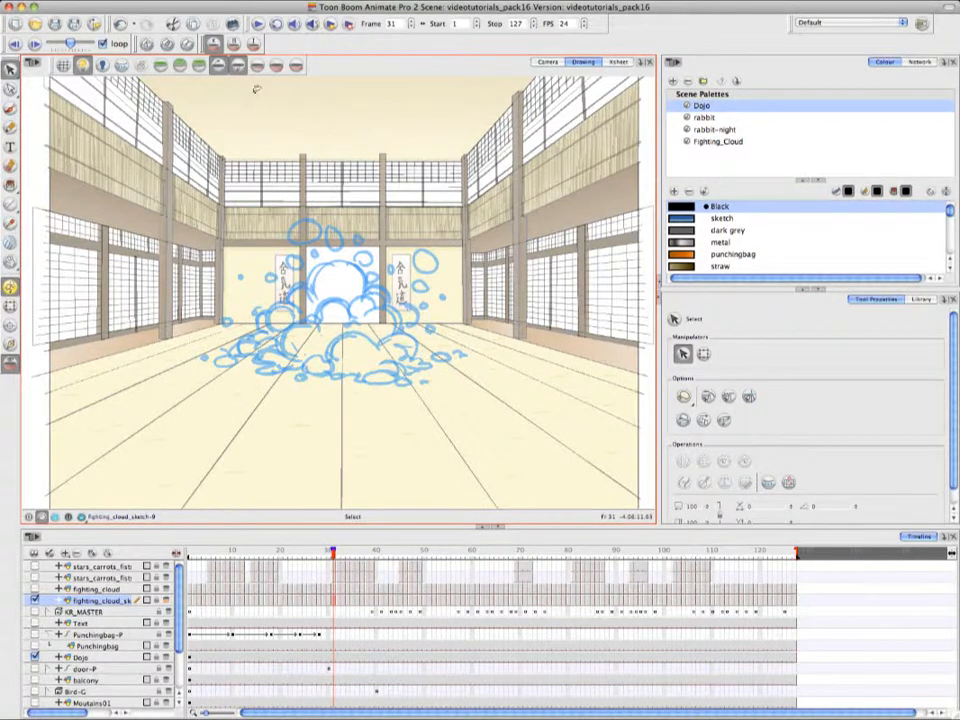
Step: Compare the onion skin of key and breakdown drawings with two next and three previous drawings, toggling the in-between drawings too
click(200, 66)
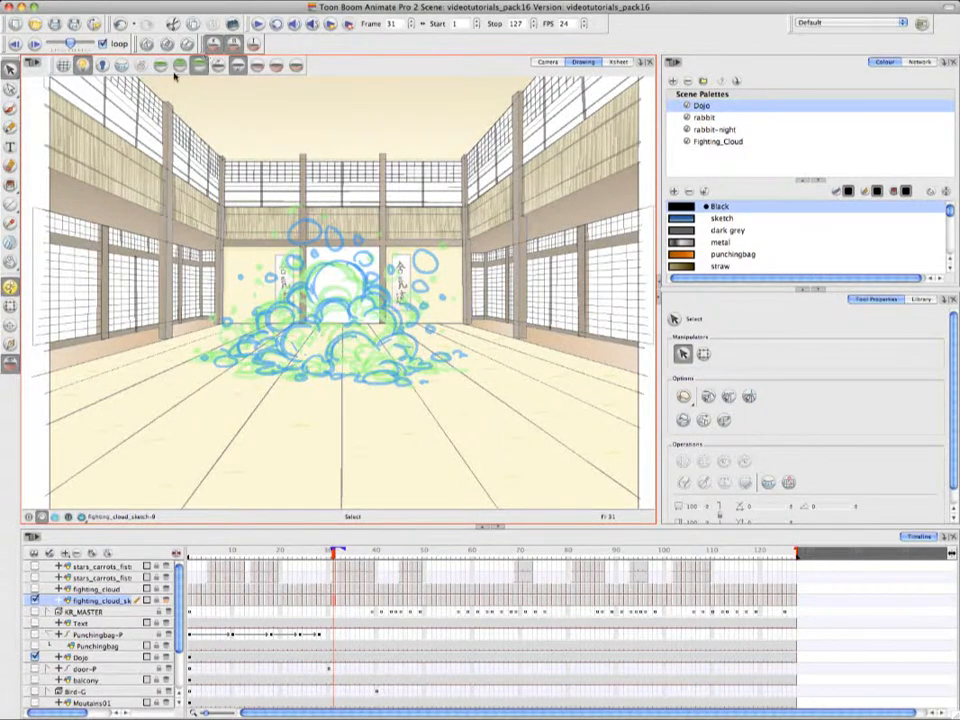
click(277, 67)
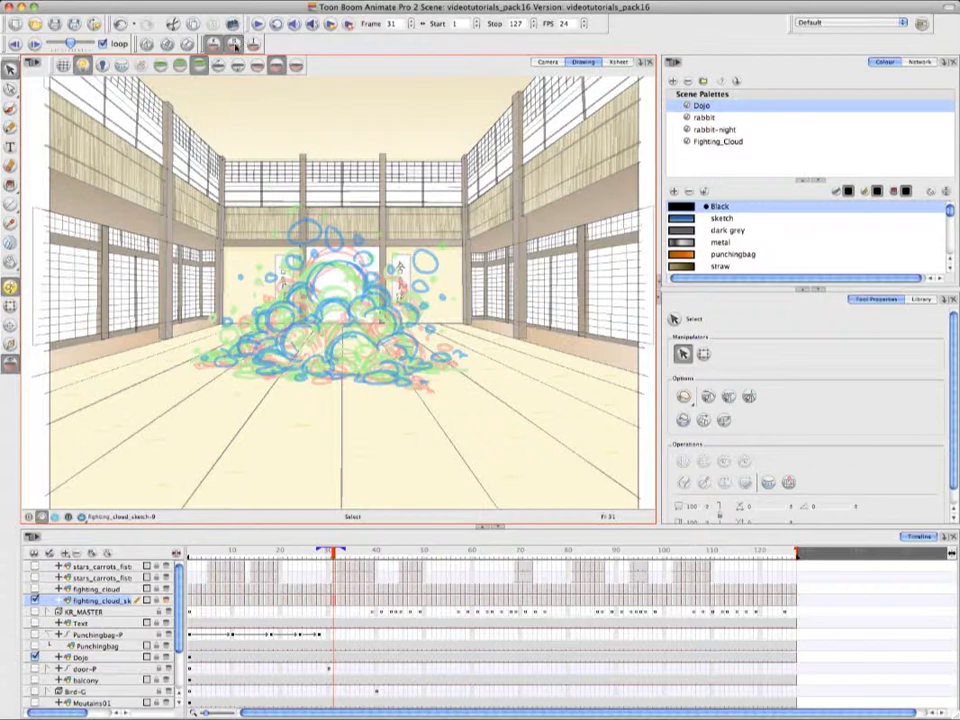
click(253, 45)
click(254, 45)
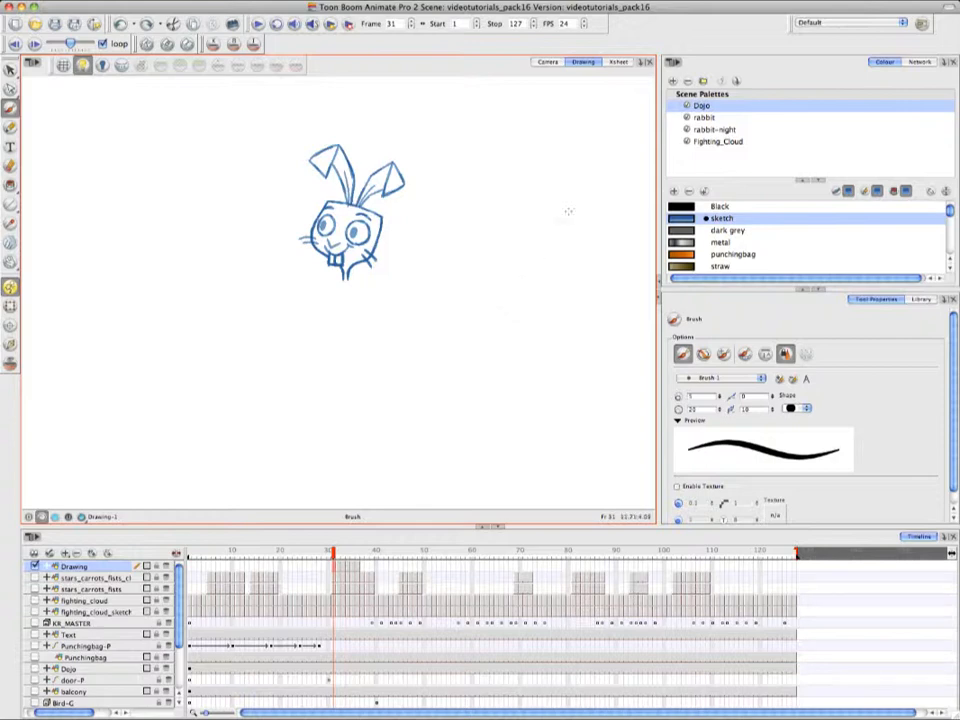
Step: Send drawings 1 to 6 of the Drawing column from the Xsheet to the Drawing view
click(618, 62)
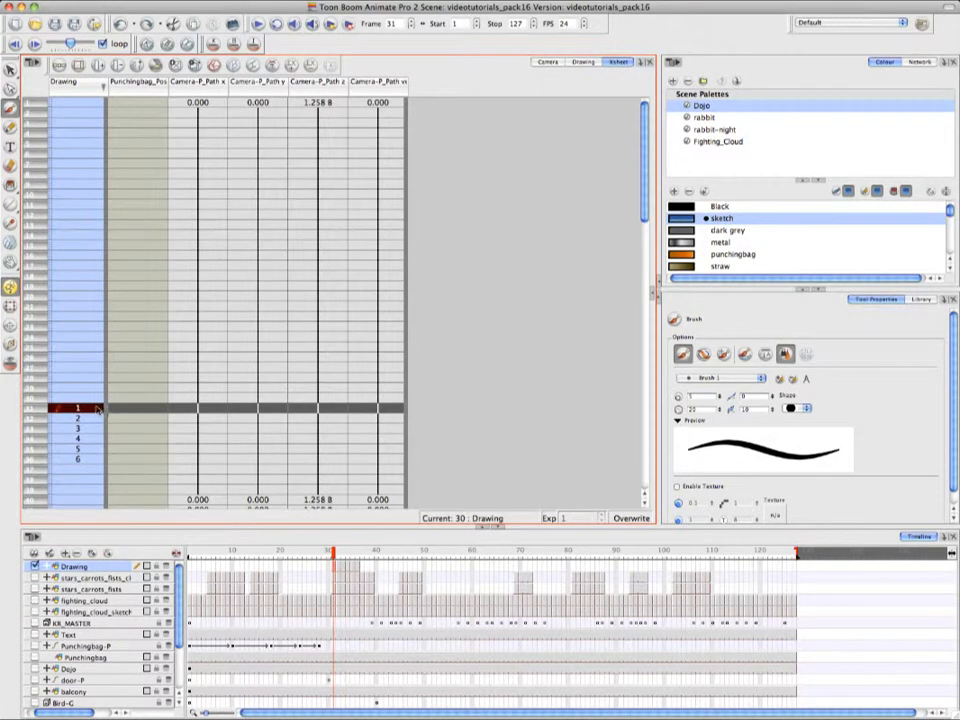
mouse_move(96, 412)
mouse_down()
mouse_move(80, 428)
mouse_move(90, 458)
mouse_up()
right_click(90, 461)
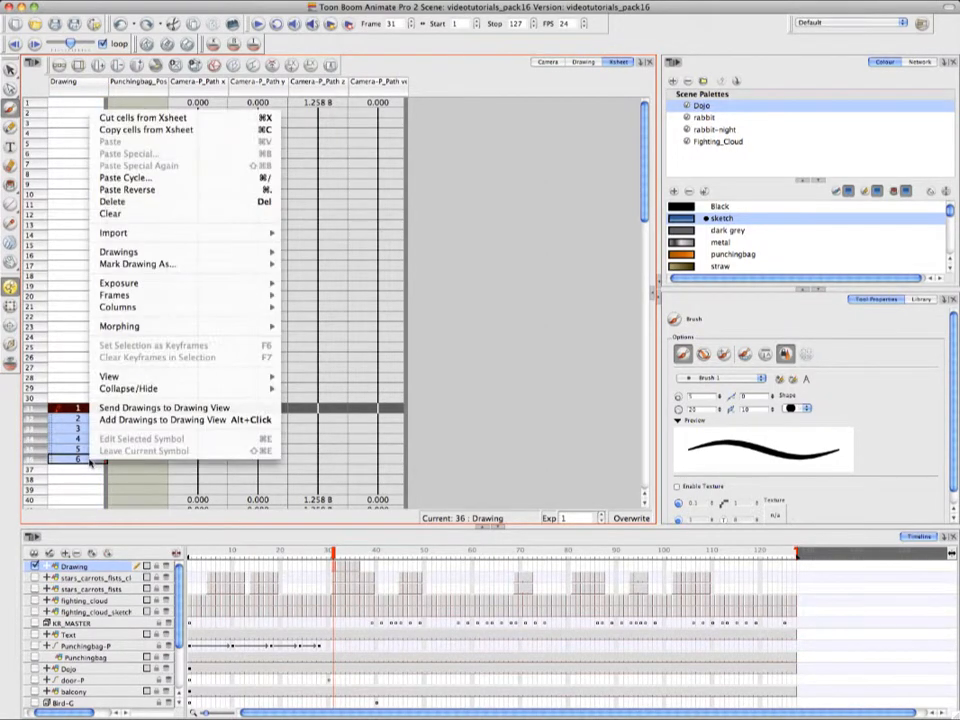
click(268, 408)
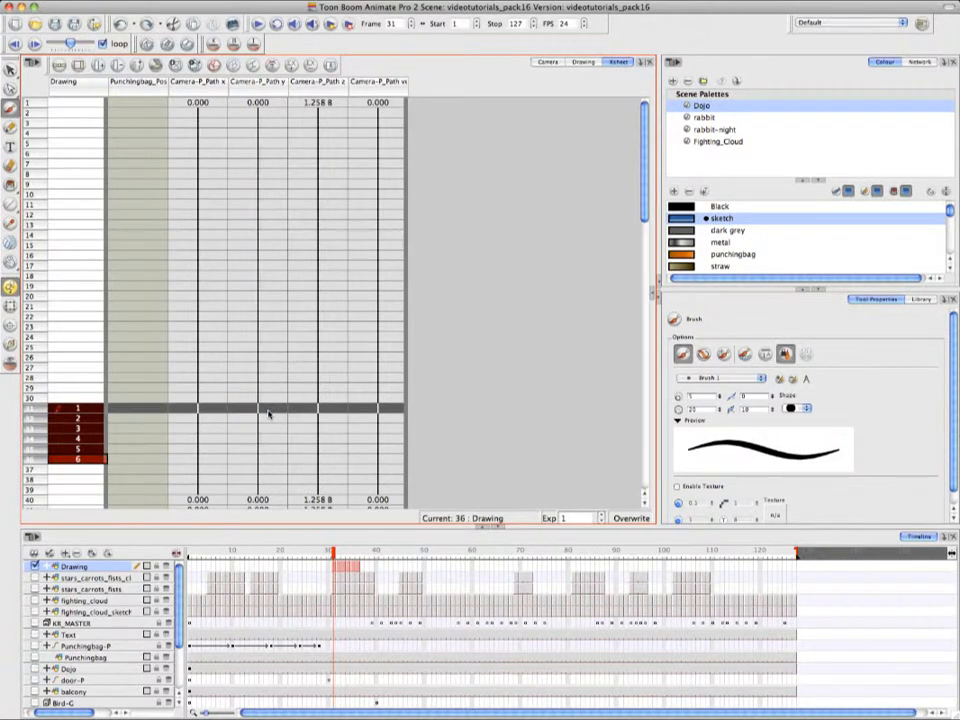
Step: Enable Shift and Trace mode in the Drawing view and activate the first drawing for shifting
click(584, 62)
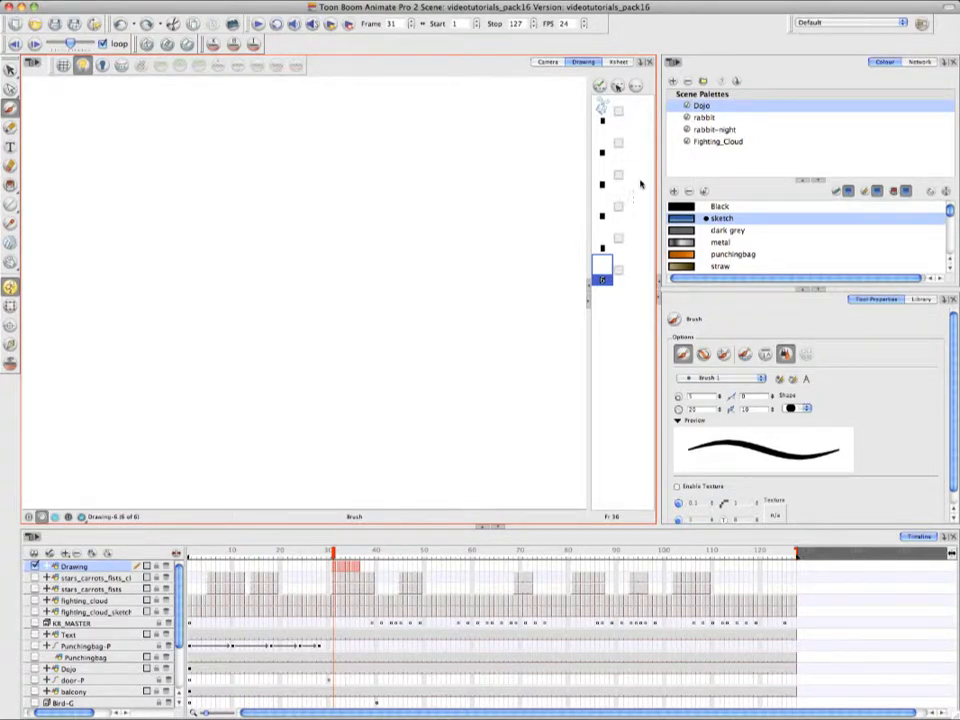
click(601, 87)
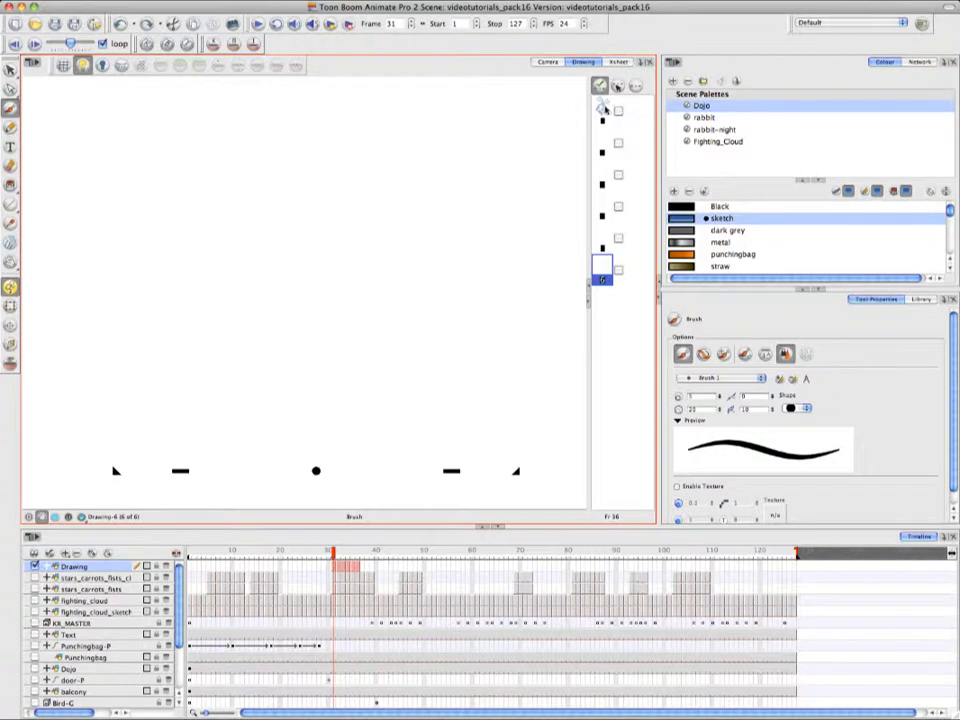
click(604, 113)
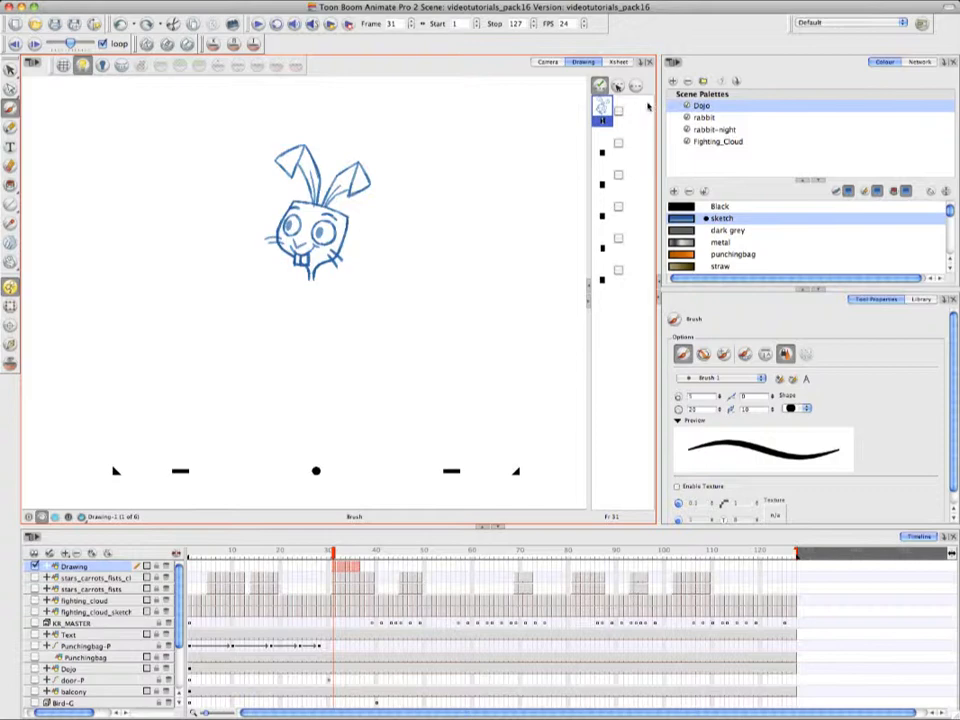
click(618, 110)
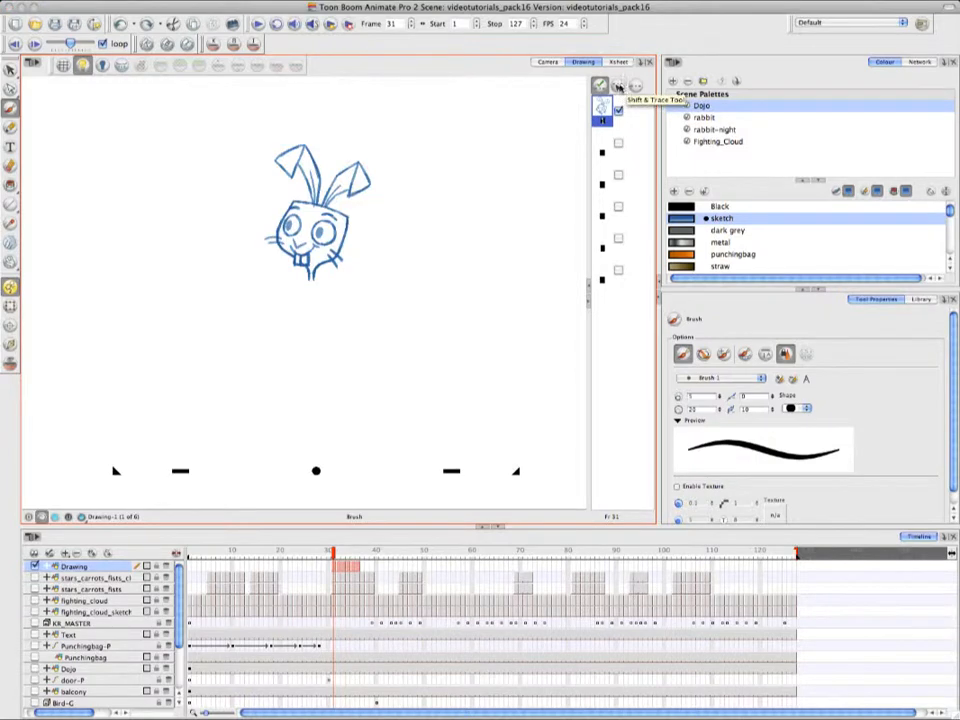
Step: Shift drawing 1 up and to the left with the Shift & Trace tool, turning on the onion skin
click(618, 88)
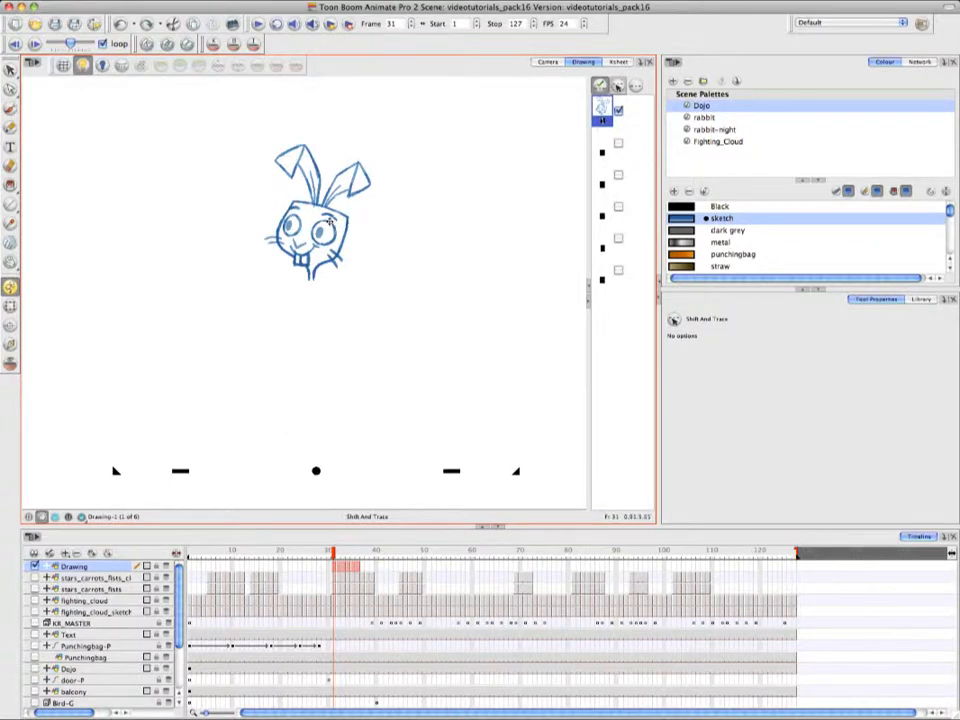
mouse_move(330, 222)
mouse_down()
mouse_move(336, 260)
mouse_move(326, 220)
mouse_move(340, 247)
mouse_move(338, 238)
mouse_move(323, 217)
mouse_up()
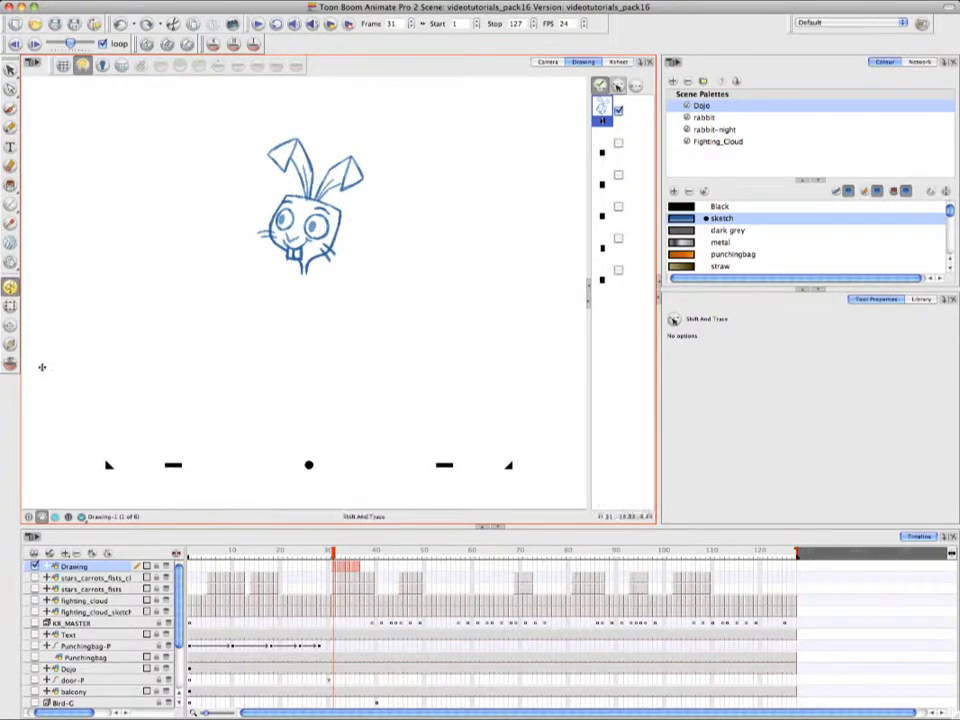
click(11, 366)
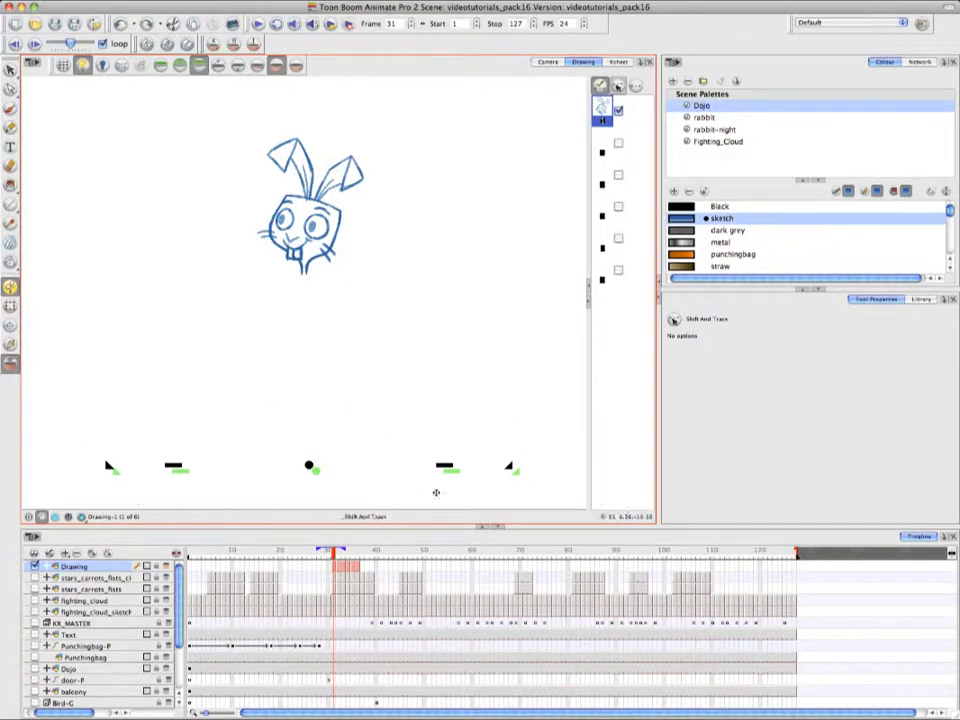
mouse_move(331, 238)
mouse_down()
mouse_move(351, 265)
mouse_move(307, 210)
mouse_move(308, 262)
mouse_move(340, 240)
mouse_move(326, 225)
mouse_up()
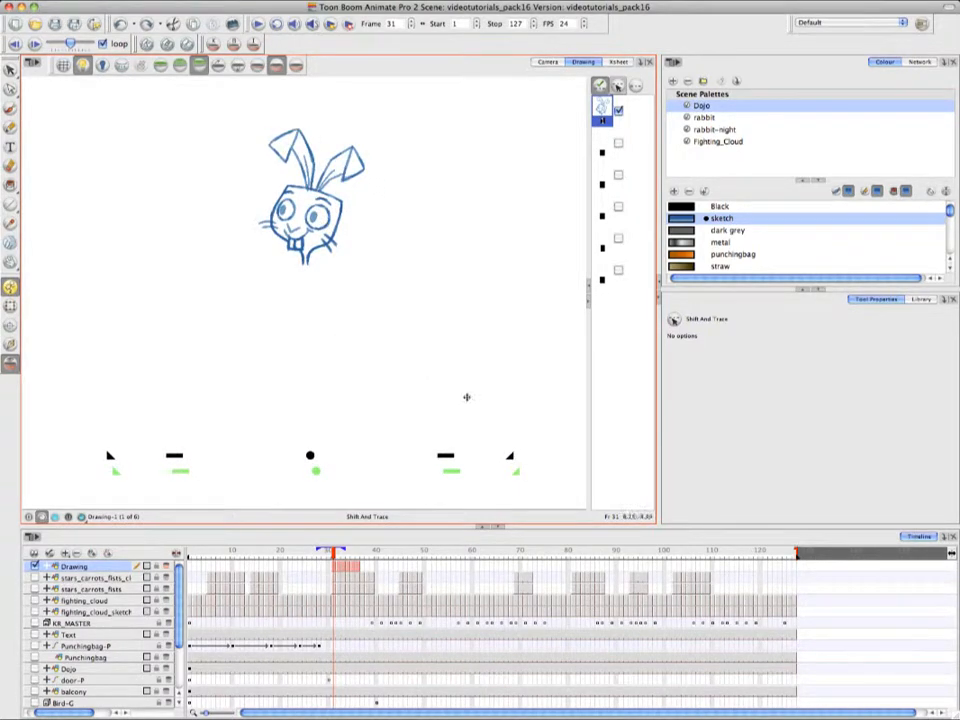
Step: Rotate drawing 1 slightly, both about its default pivot and about a pivot moved to the left of the rabbit
mouse_move(510, 456)
mouse_down()
mouse_move(557, 403)
mouse_move(484, 484)
mouse_move(561, 413)
mouse_move(507, 456)
mouse_up()
mouse_move(448, 456)
mouse_down()
mouse_move(456, 384)
mouse_move(450, 480)
mouse_move(453, 410)
mouse_move(445, 457)
mouse_up()
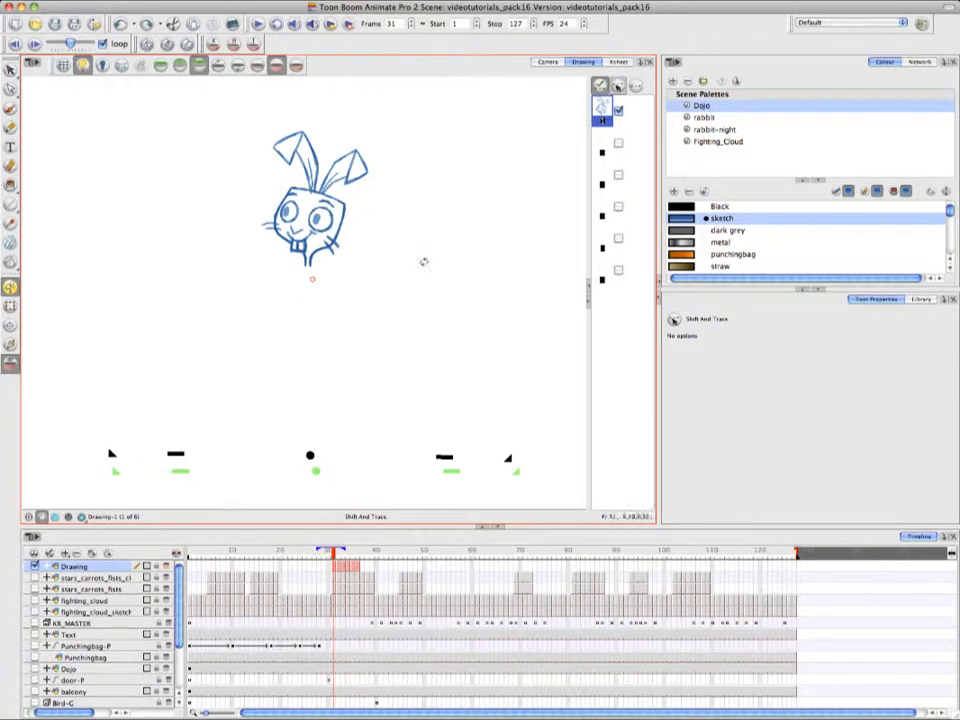
mouse_move(446, 219)
mouse_down()
mouse_move(448, 268)
mouse_move(431, 328)
mouse_move(441, 313)
mouse_move(446, 210)
mouse_move(448, 255)
mouse_move(446, 221)
mouse_up()
drag(314, 279, 209, 237)
mouse_move(439, 270)
mouse_down()
mouse_move(446, 205)
mouse_move(443, 261)
mouse_up()
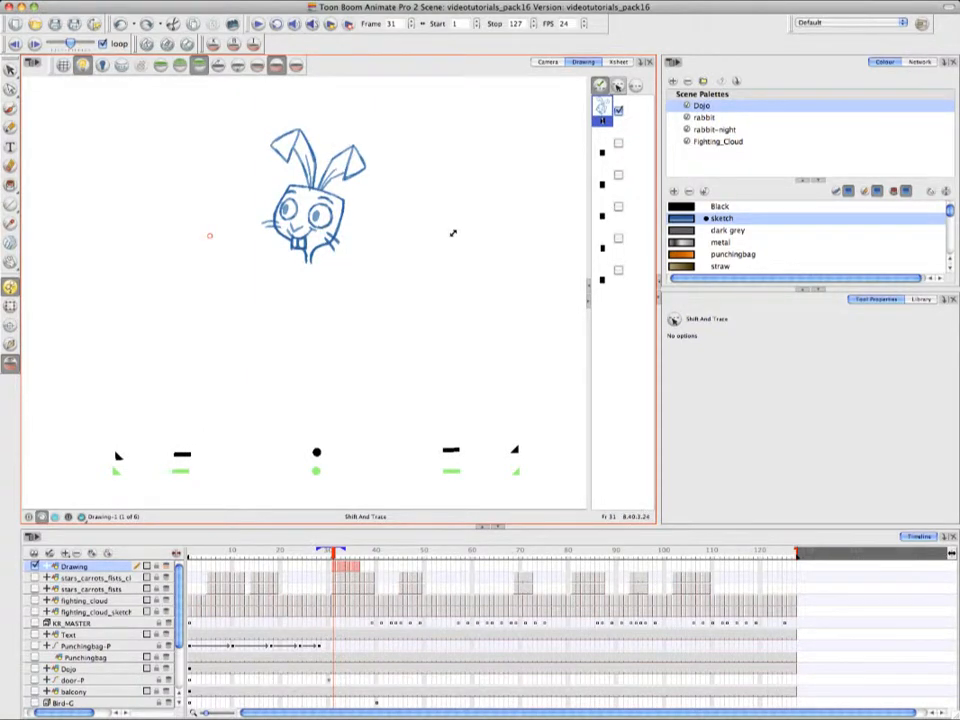
Step: Enlarge drawing 1, tilt it counterclockwise and reposition it as a tracing reference
drag(452, 236, 489, 225)
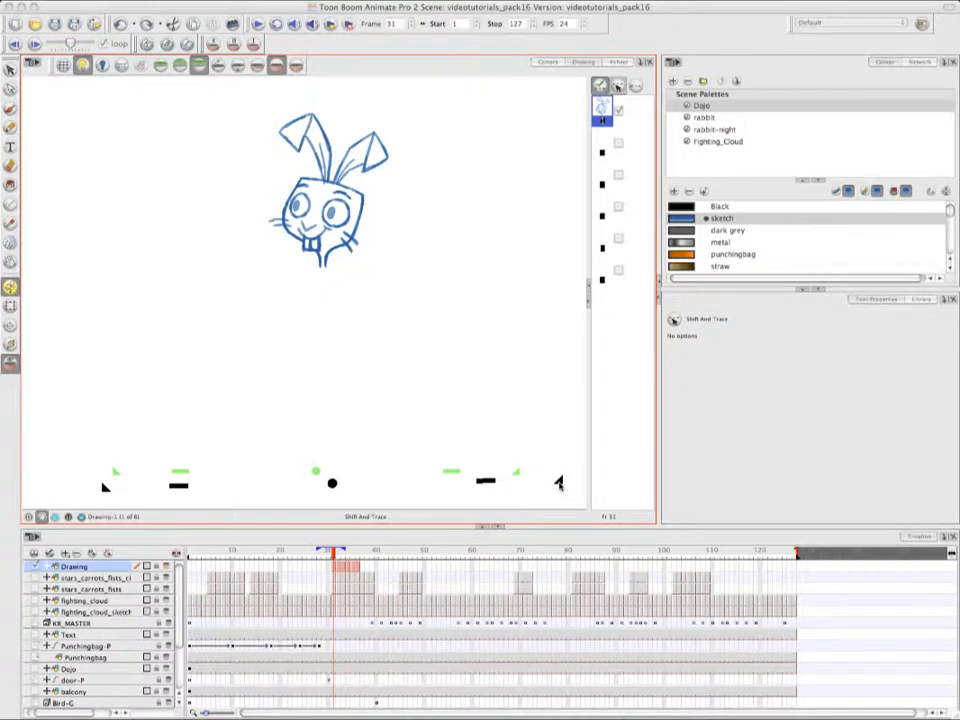
mouse_move(559, 484)
mouse_down()
mouse_move(508, 497)
mouse_move(528, 488)
mouse_move(481, 471)
mouse_move(500, 421)
mouse_move(553, 377)
mouse_up()
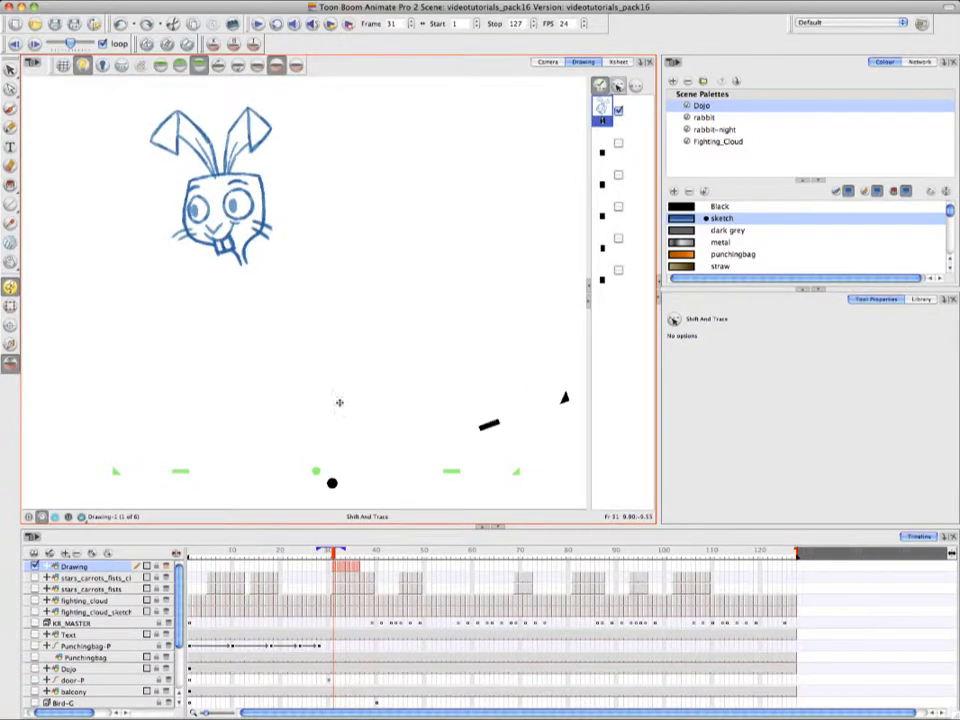
drag(281, 345, 326, 390)
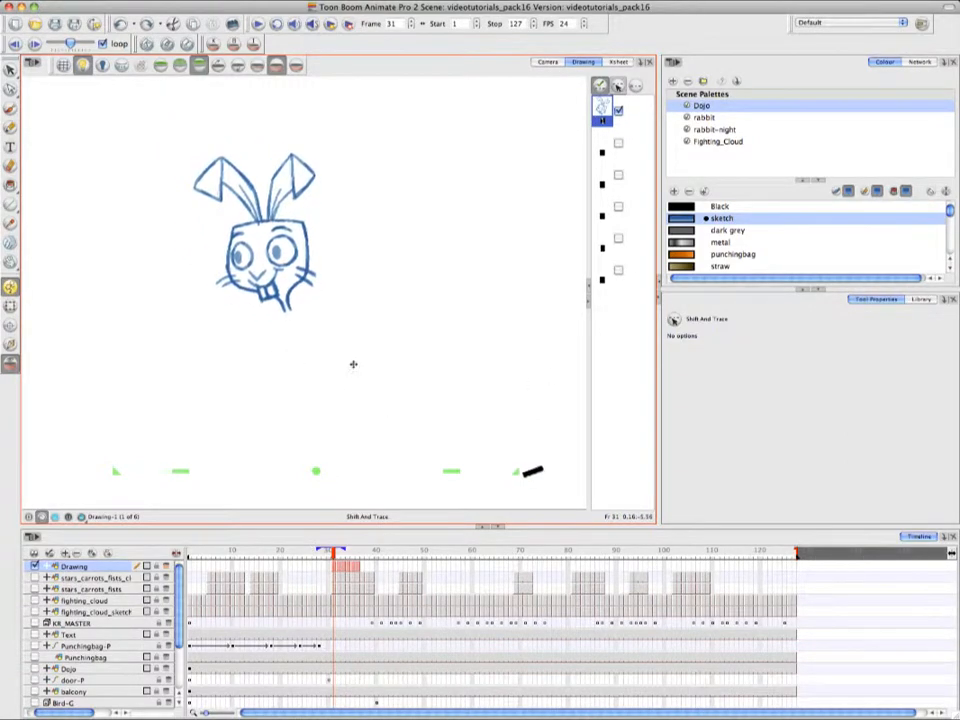
Step: Trace the rabbit's head outline, eyes, mouth and whiskers onto drawing 2 with the Brush in the sketch colour
click(602, 146)
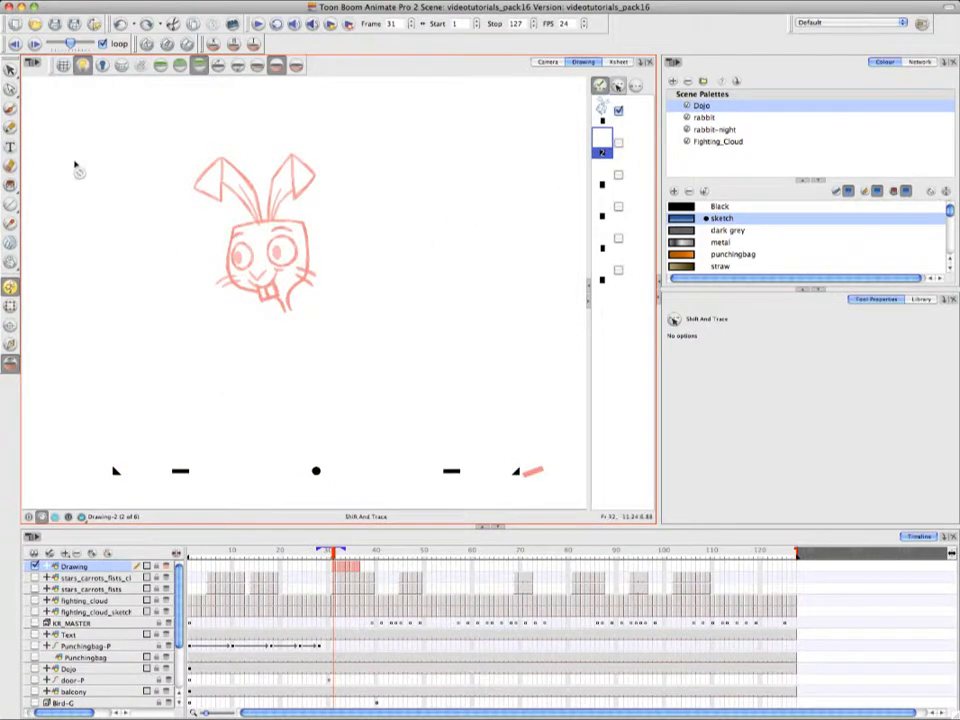
click(10, 107)
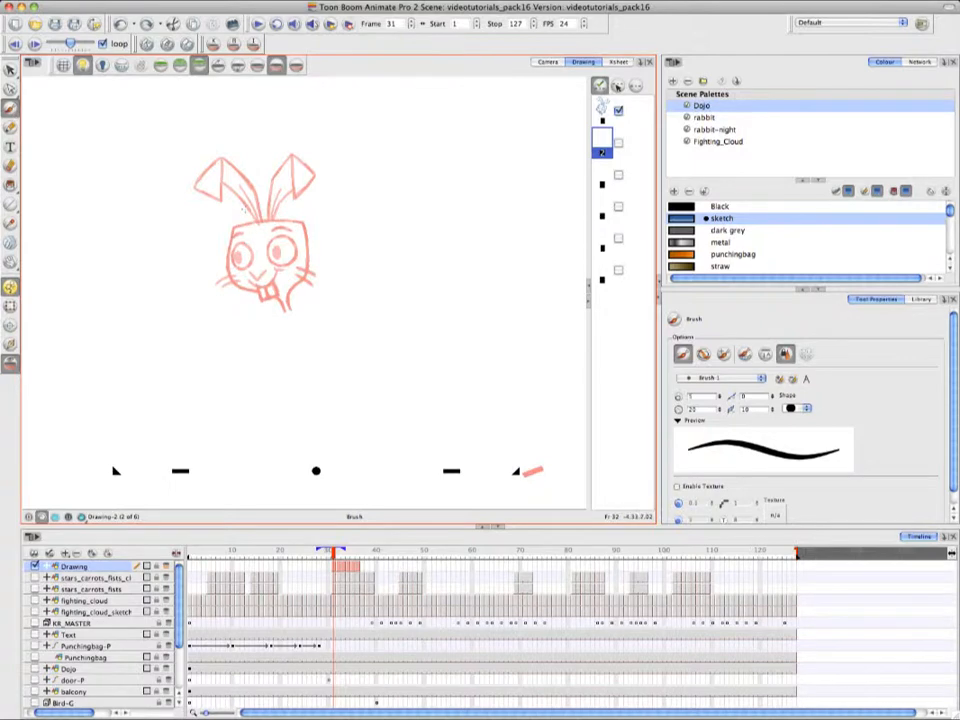
mouse_move(232, 230)
mouse_down()
mouse_move(229, 272)
mouse_move(252, 288)
mouse_move(278, 270)
mouse_move(253, 286)
mouse_move(262, 300)
mouse_move(278, 297)
mouse_move(275, 283)
mouse_move(268, 298)
mouse_move(289, 307)
mouse_up()
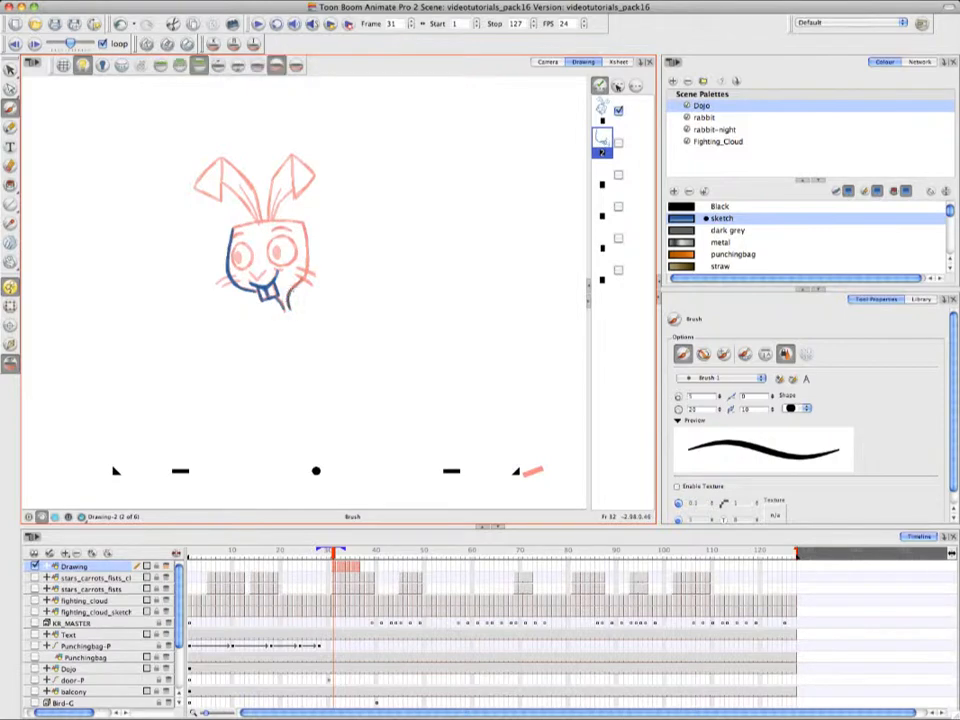
drag(303, 226, 309, 268)
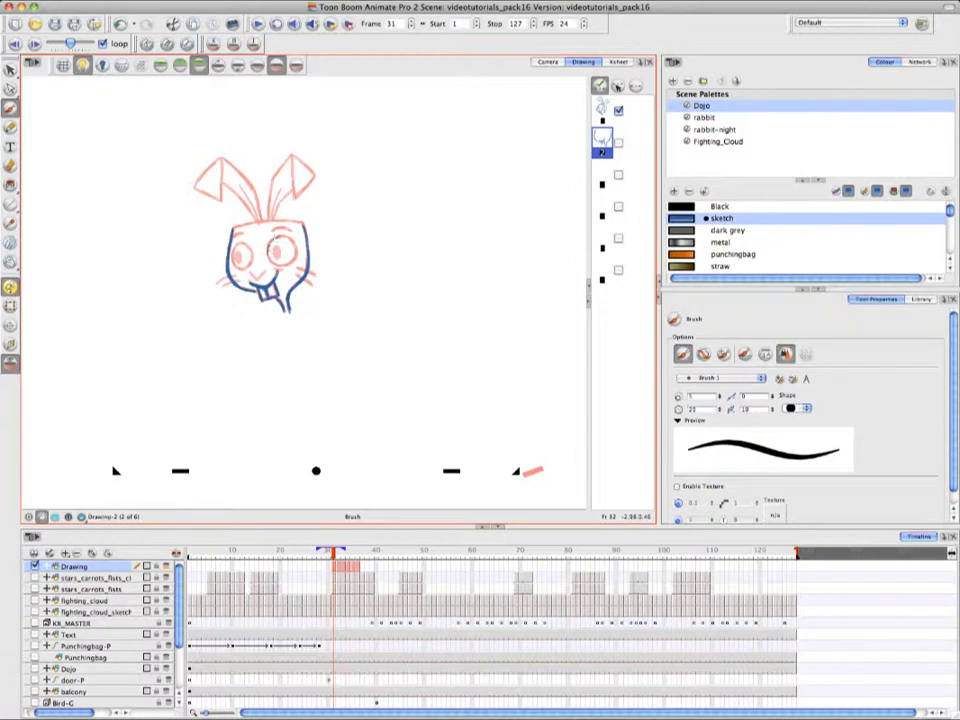
mouse_move(271, 263)
mouse_down()
mouse_move(293, 262)
mouse_move(297, 249)
mouse_move(277, 237)
mouse_move(296, 245)
mouse_move(277, 252)
mouse_up()
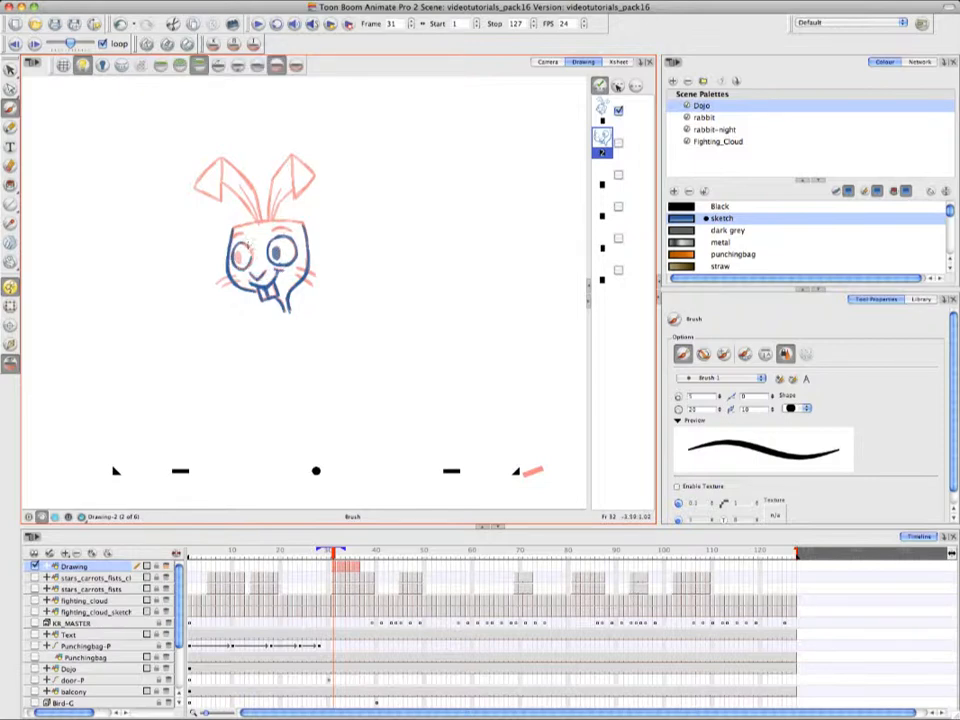
drag(238, 252, 218, 285)
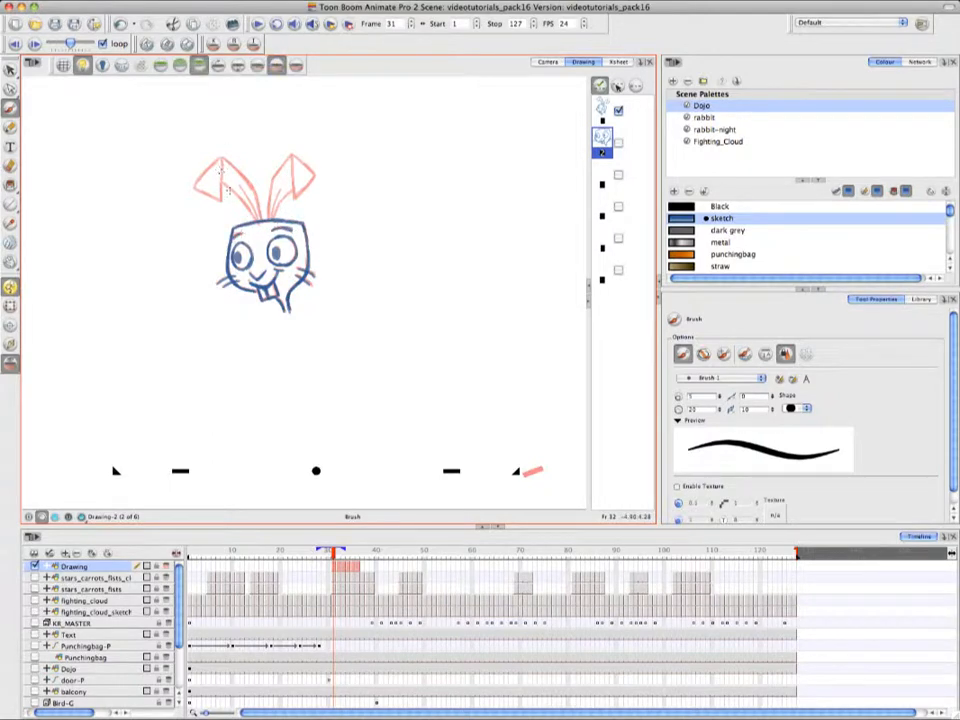
Step: Trace both of the rabbit's ears onto drawing 2 with the Brush
drag(223, 182, 261, 218)
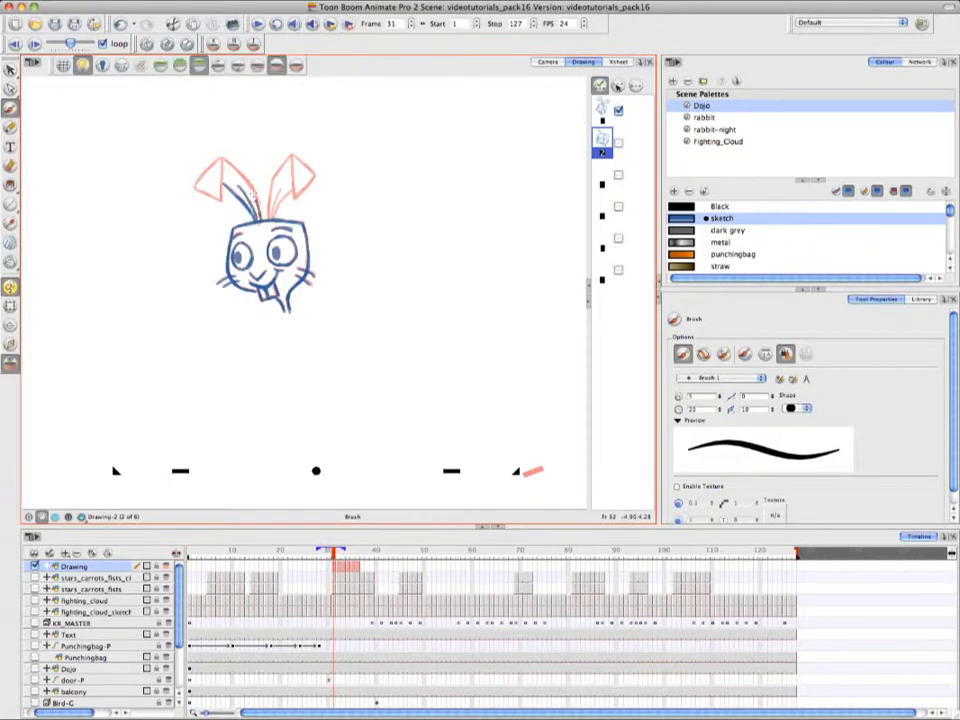
mouse_move(222, 159)
mouse_down()
mouse_move(252, 190)
mouse_move(222, 160)
mouse_move(216, 198)
mouse_move(197, 183)
mouse_move(219, 161)
mouse_move(196, 188)
mouse_up()
mouse_move(273, 181)
mouse_down()
mouse_move(268, 219)
mouse_move(281, 191)
mouse_move(293, 190)
mouse_up()
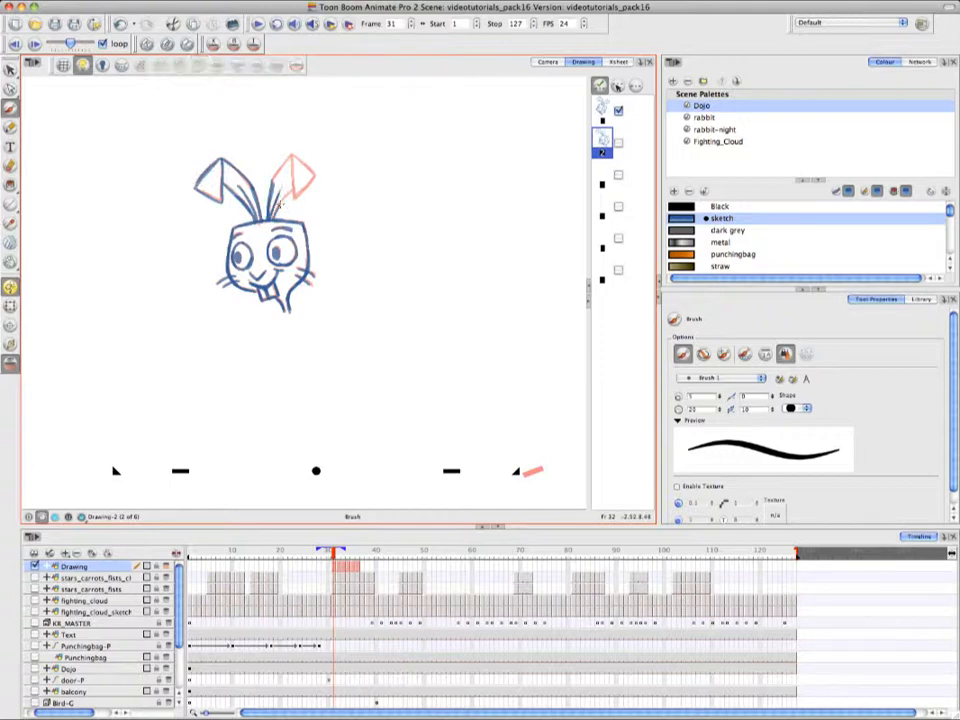
drag(197, 189, 221, 201)
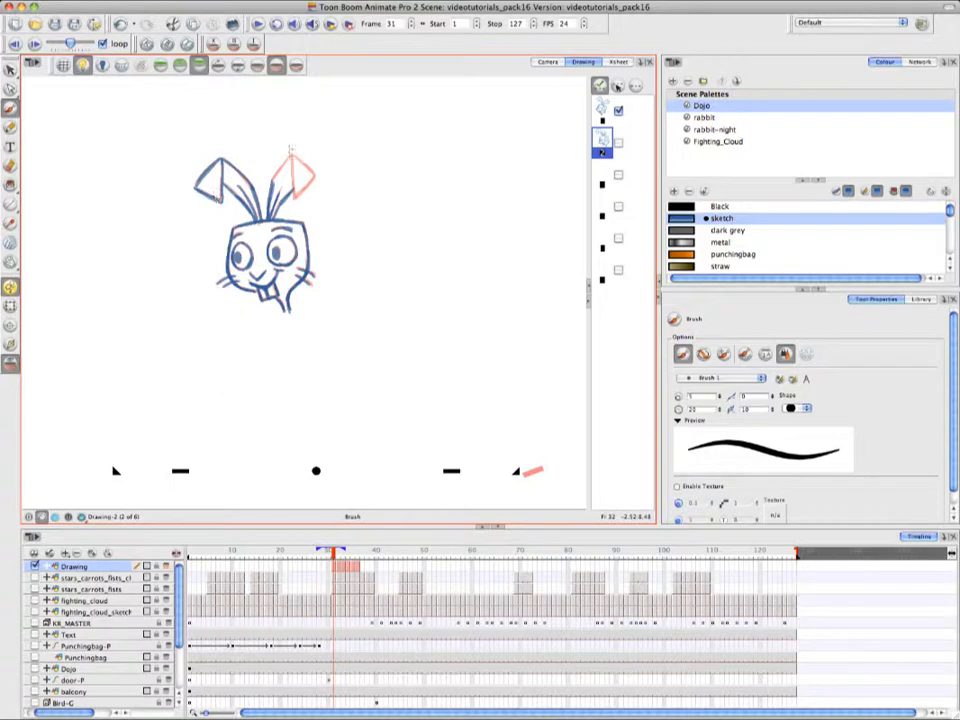
mouse_move(292, 156)
mouse_down()
mouse_move(295, 198)
mouse_move(313, 178)
mouse_move(272, 185)
mouse_up()
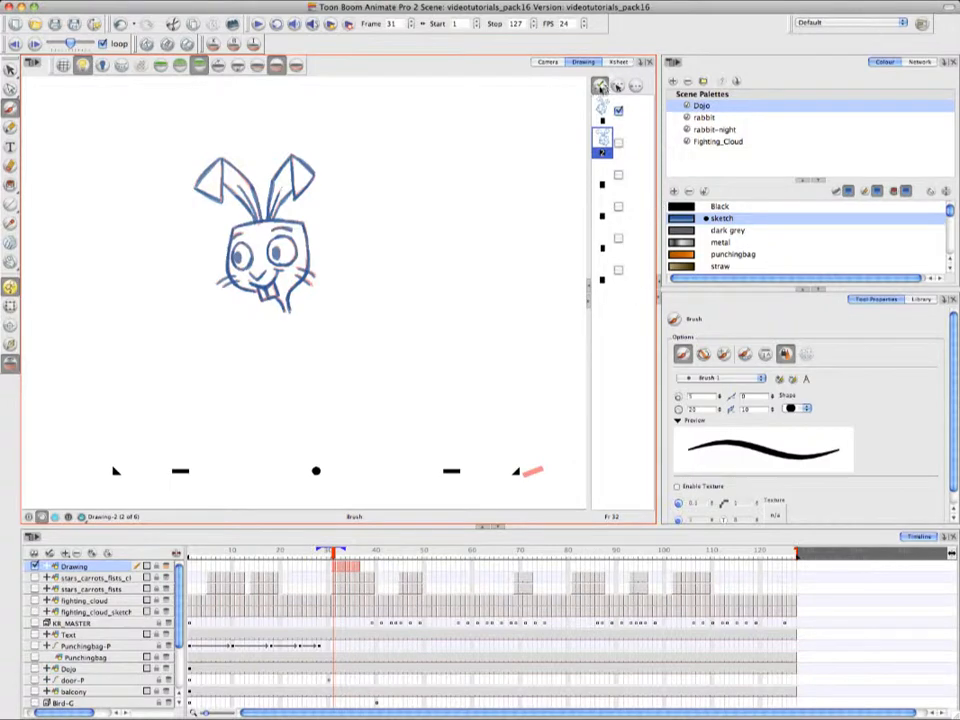
Step: Turn off Shift and Trace mode and compare drawings 1 and 2 at frames 31 and 32
click(600, 86)
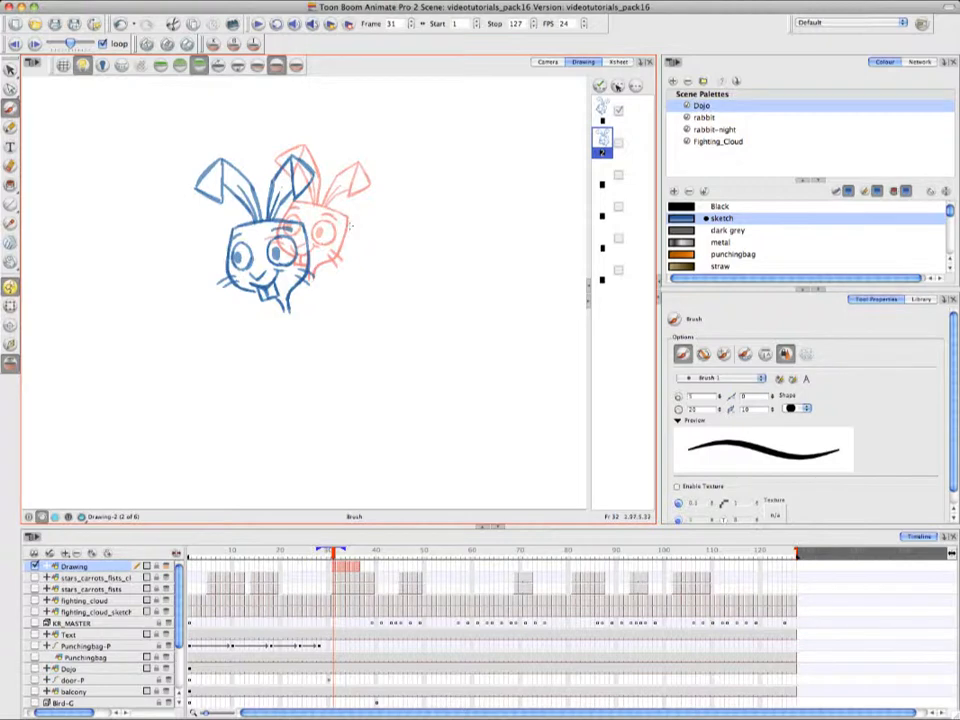
click(339, 568)
click(336, 570)
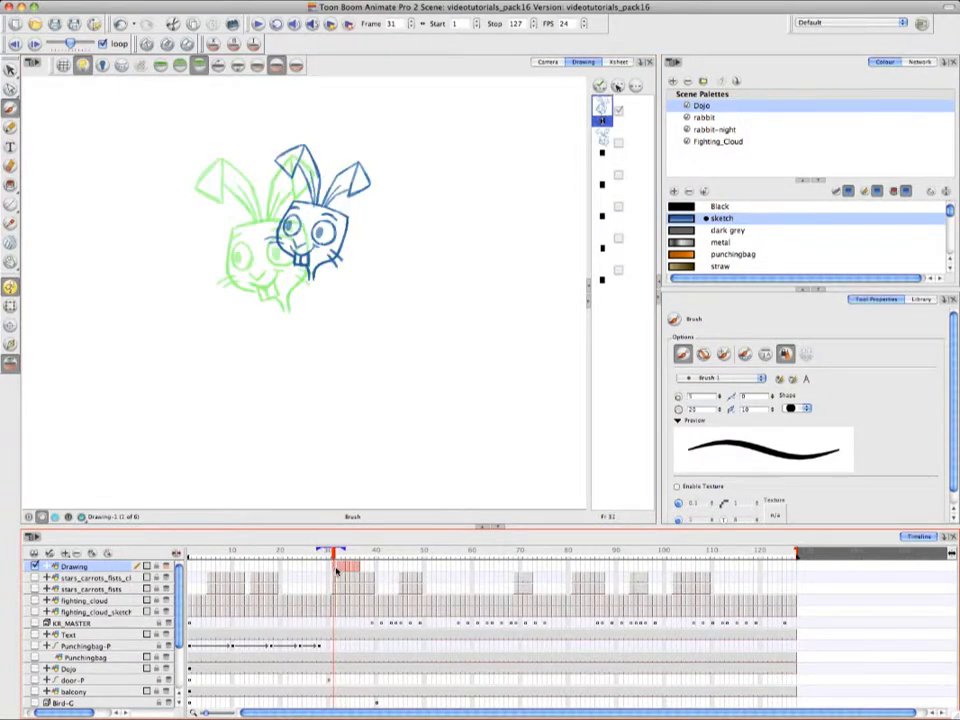
click(339, 568)
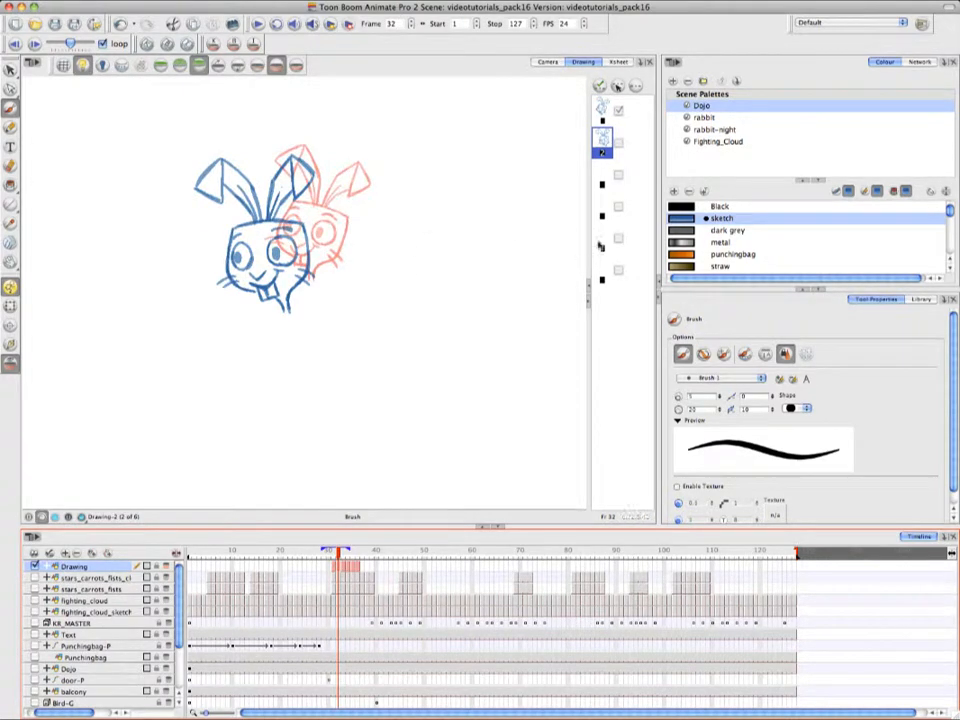
Step: Remove drawing 2 from the Drawing view's thumbnail list and clear all remaining drawings from it
right_click(643, 112)
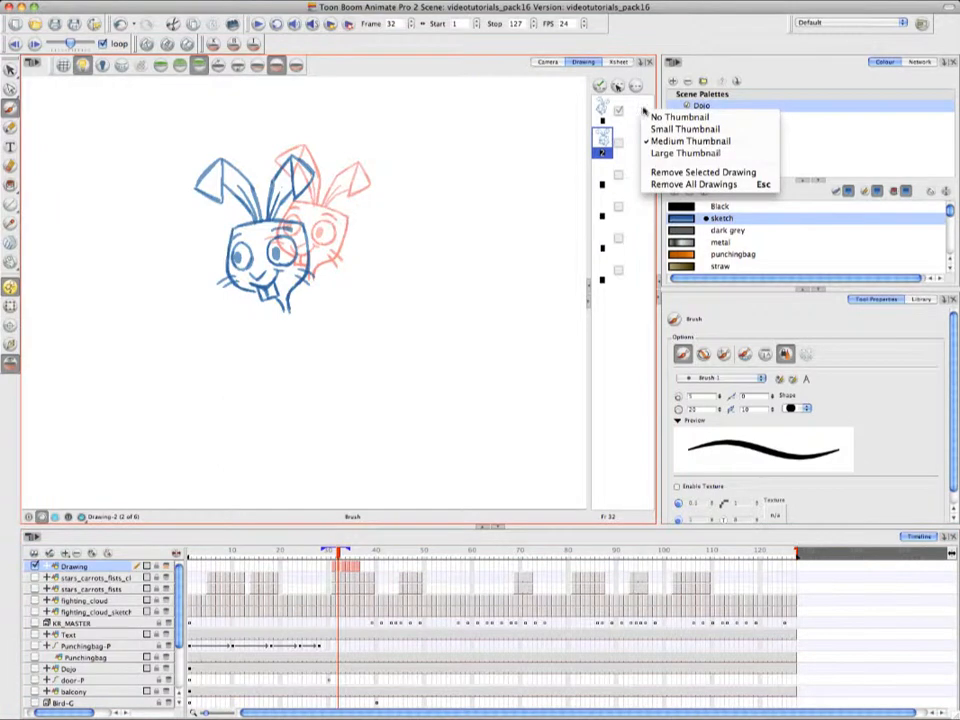
click(772, 174)
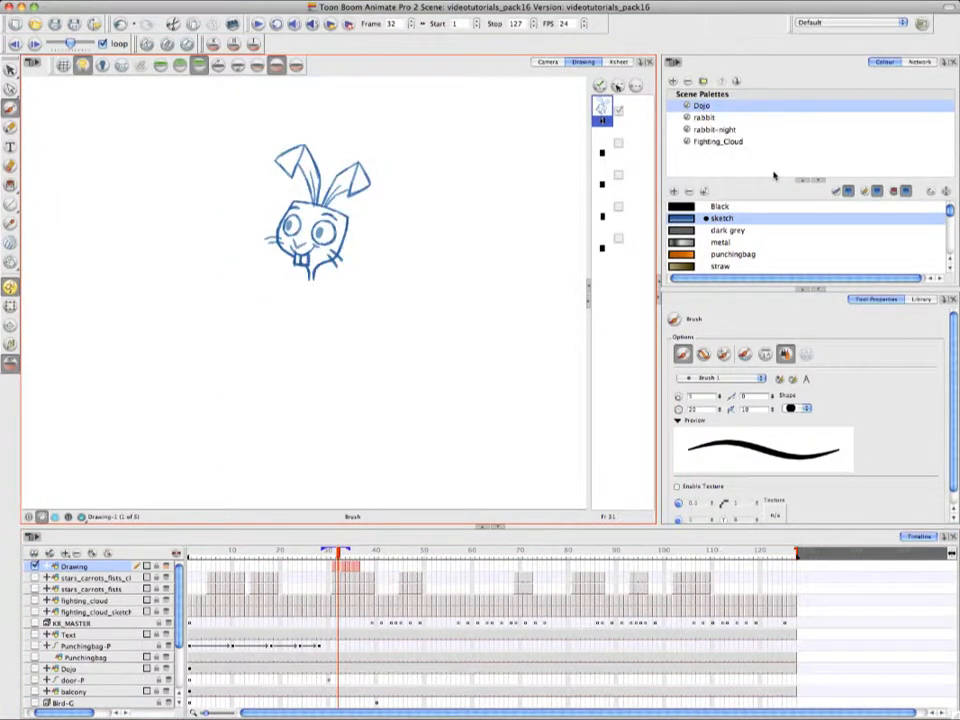
right_click(648, 148)
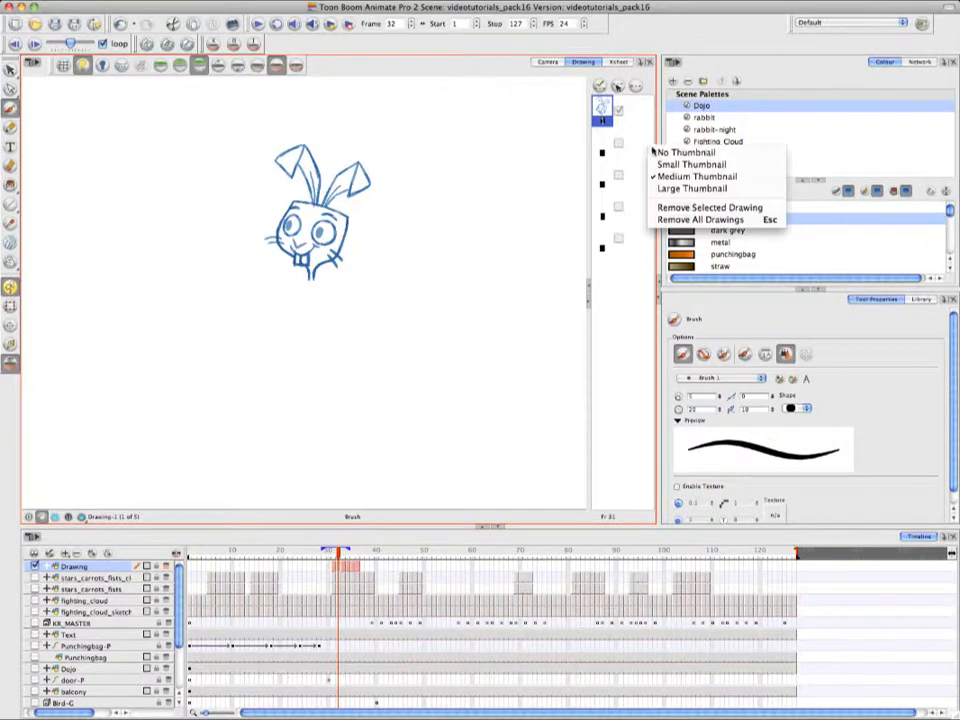
click(757, 220)
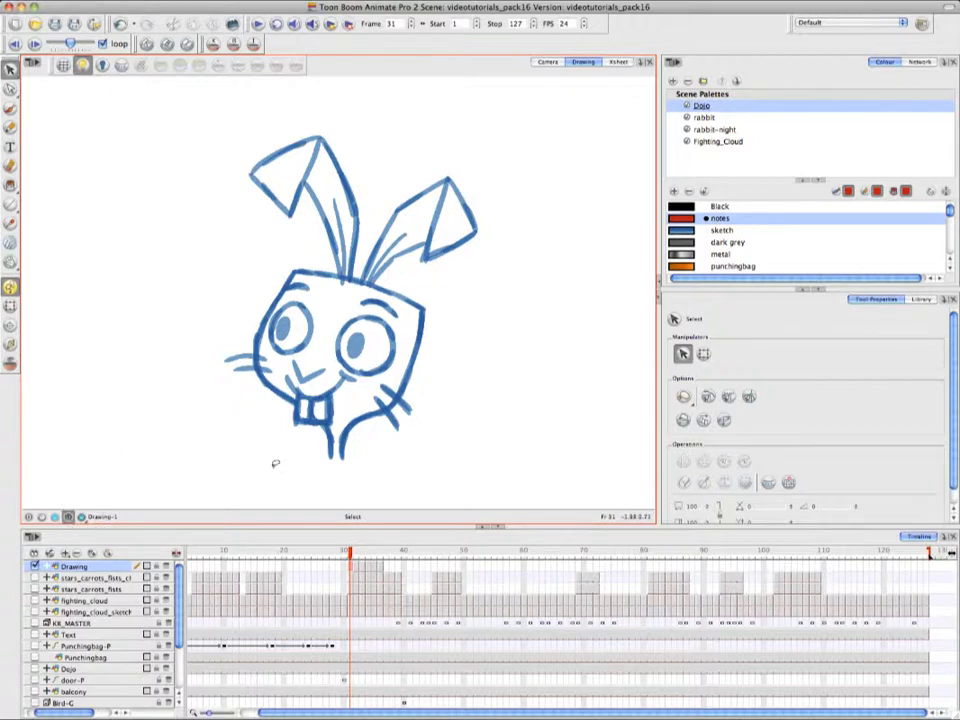
Step: Activate the rabbit drawing's line art layer with its other art layers previewed, and pick the rabbit palette's Outline colour
click(41, 517)
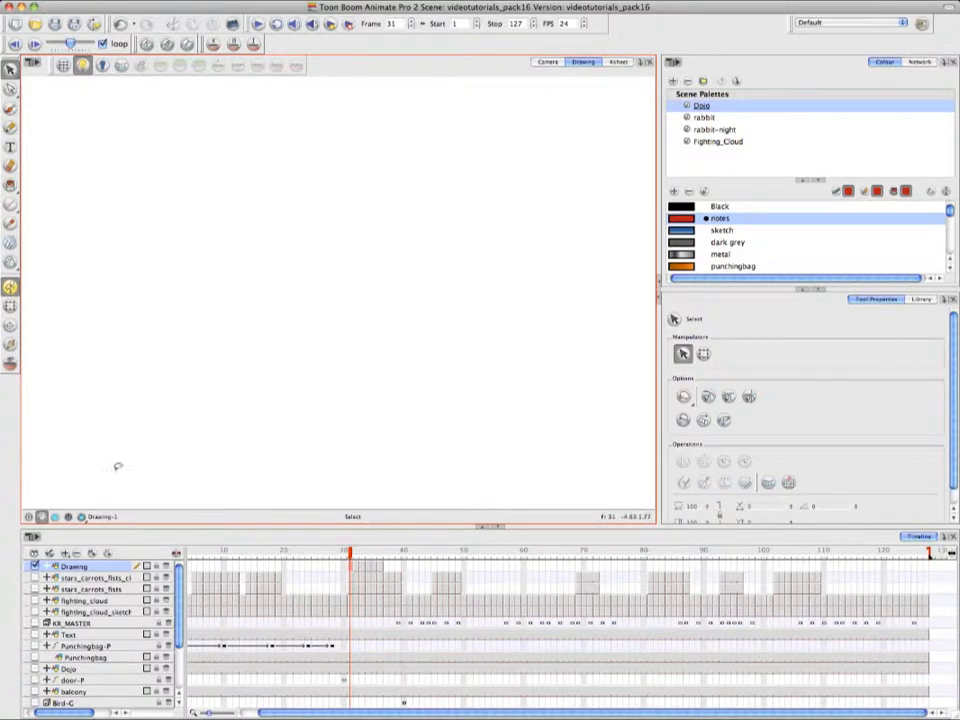
click(82, 517)
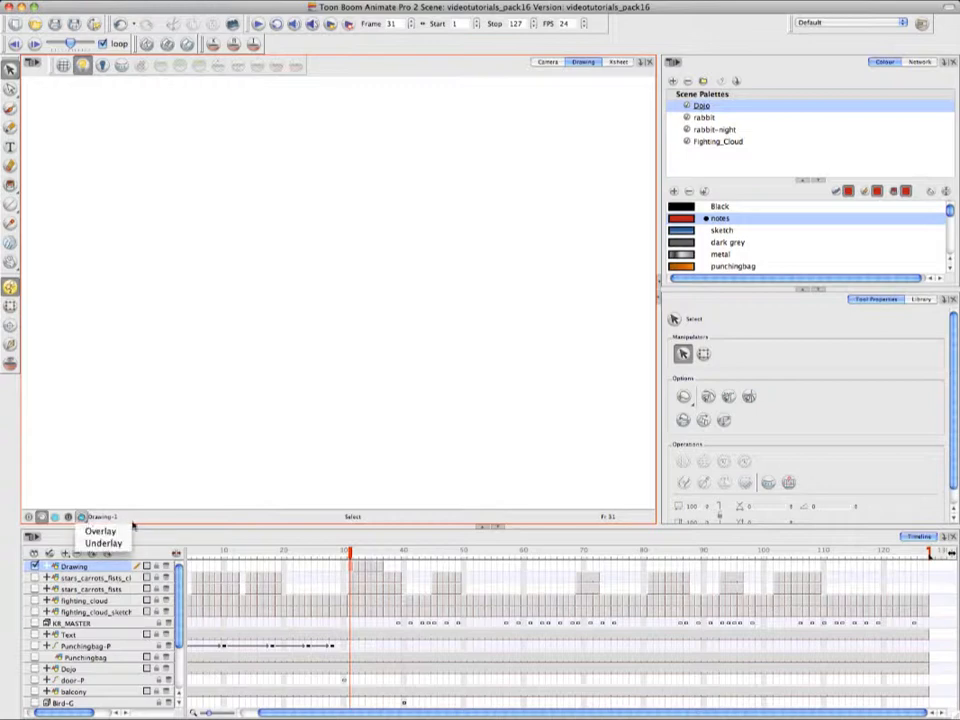
click(100, 527)
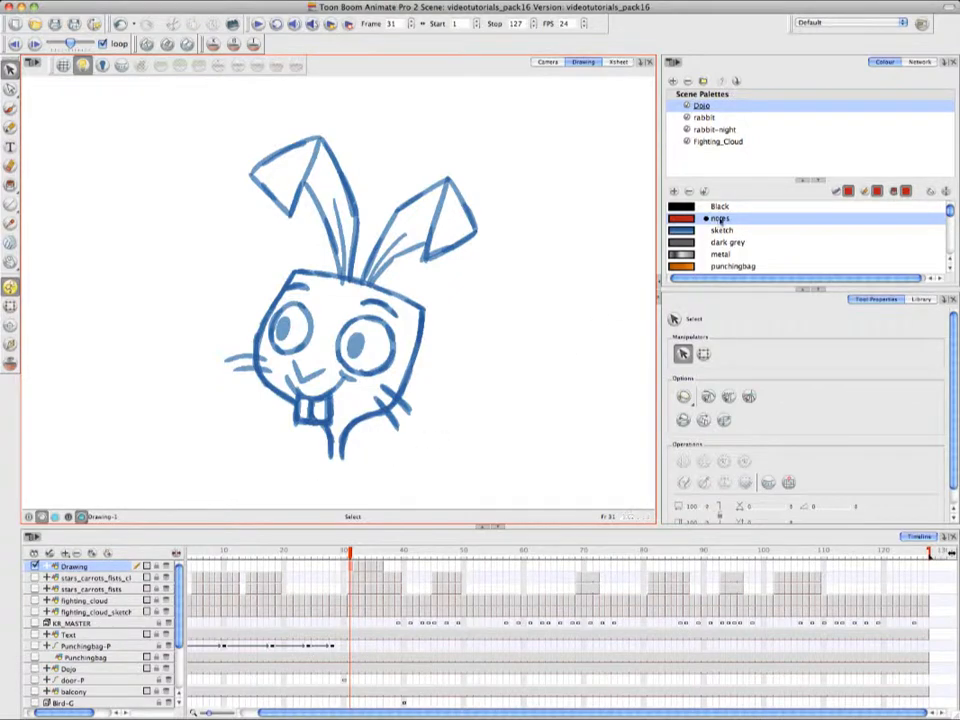
click(756, 118)
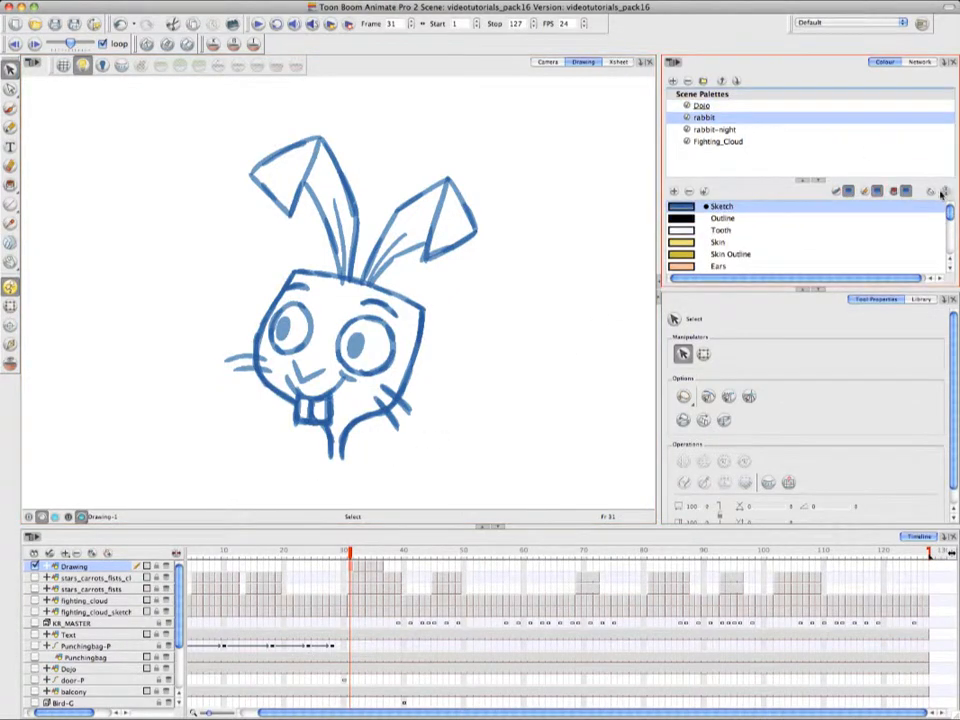
click(754, 218)
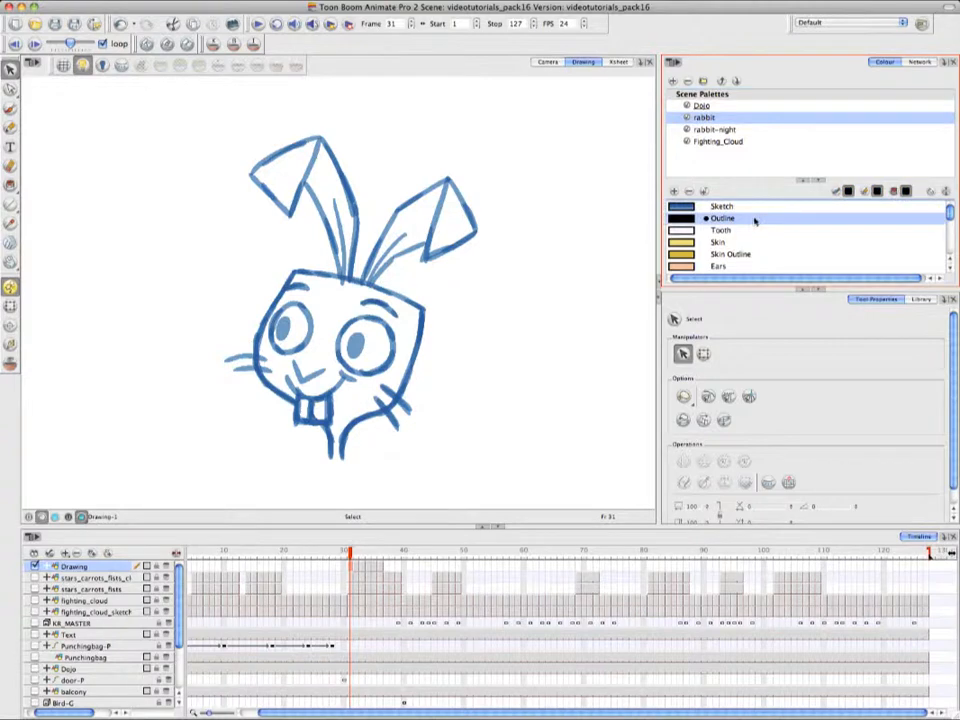
Step: Ink the folded tip of the rabbit's right-hand ear over the blue sketch using the Brush and Outline colour
click(11, 108)
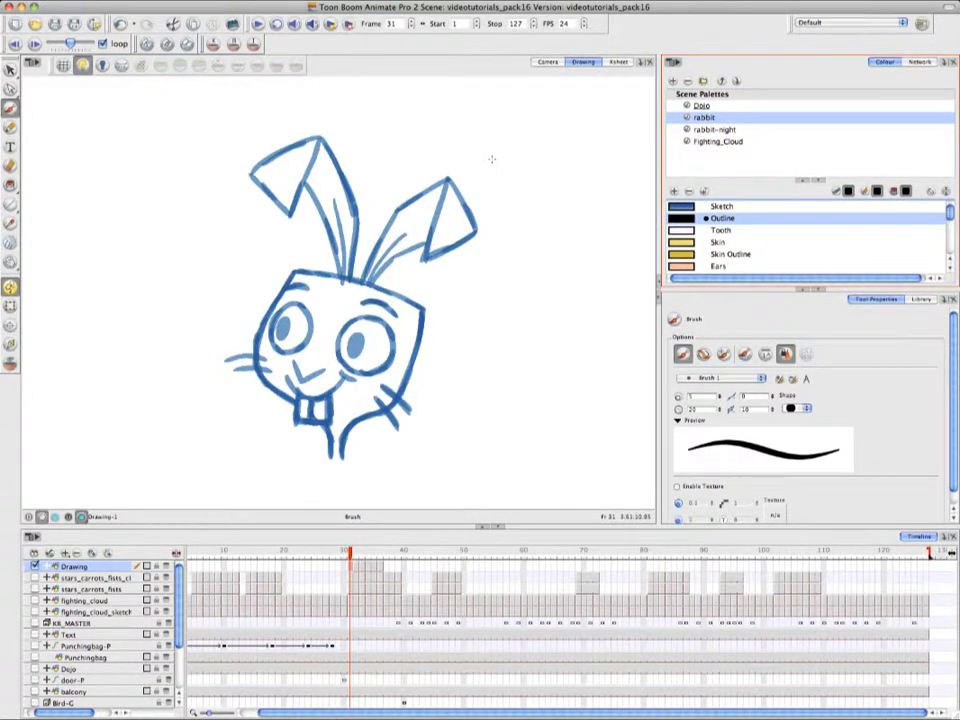
drag(447, 179, 424, 252)
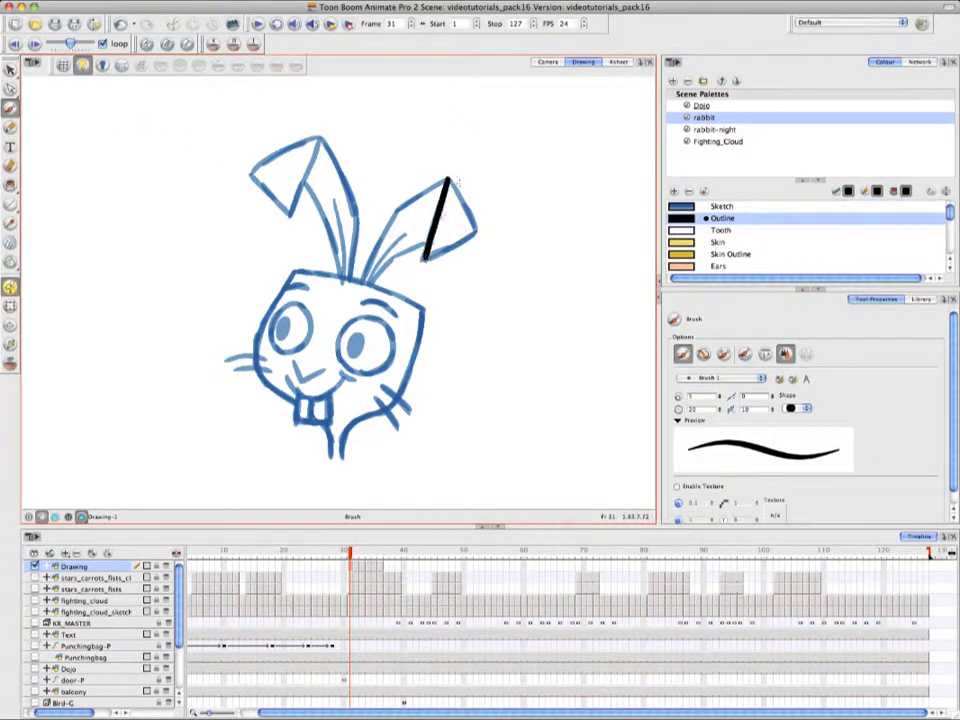
drag(448, 181, 427, 257)
drag(476, 231, 424, 259)
drag(447, 179, 393, 212)
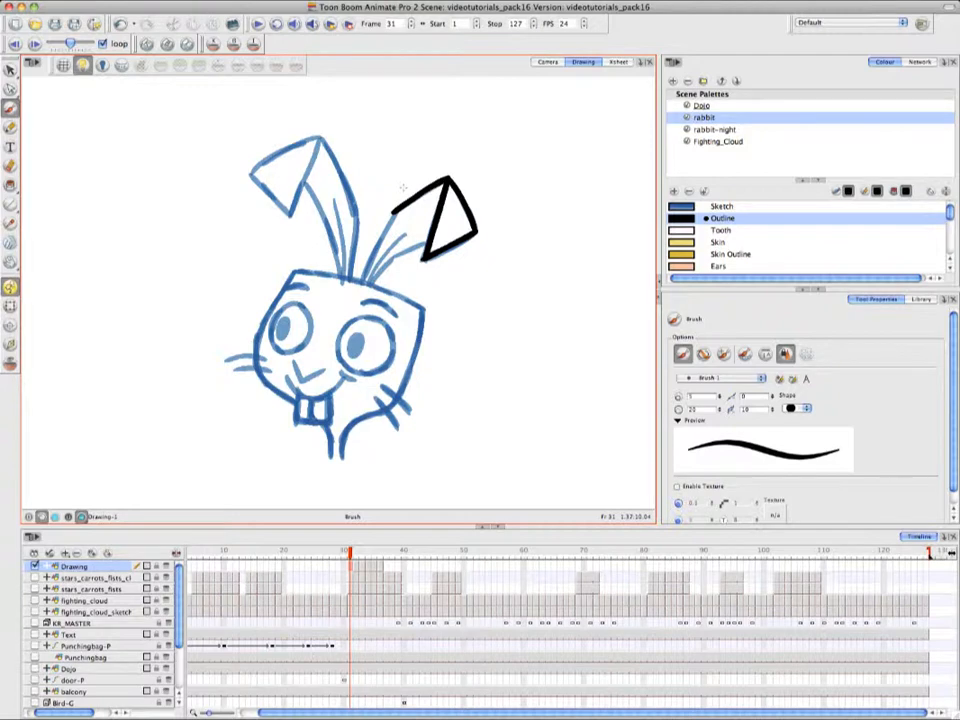
key(super+z)
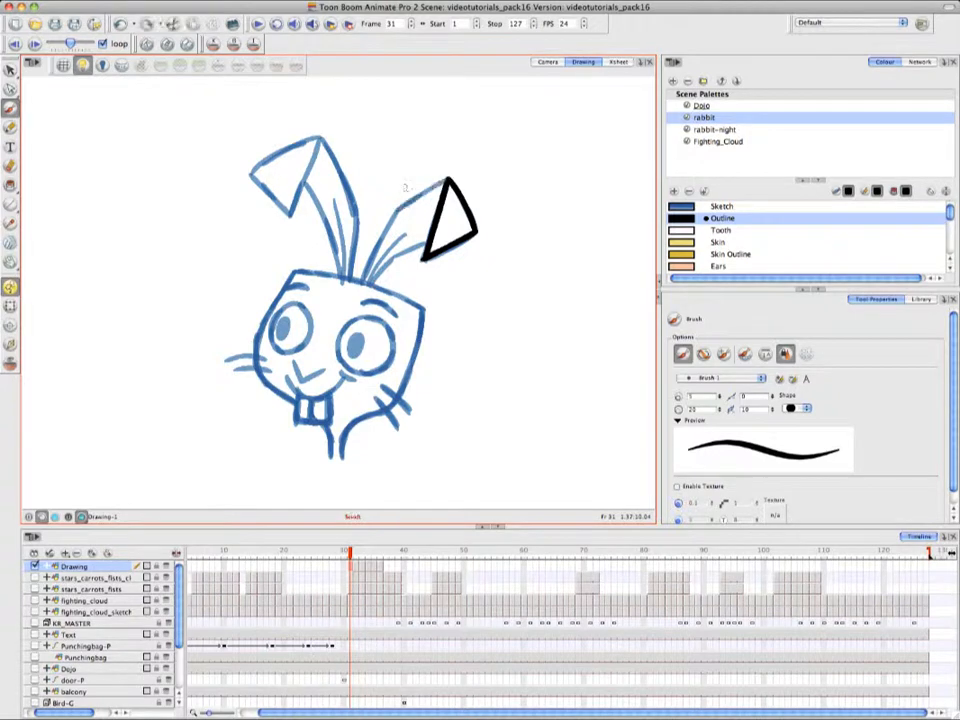
Step: Ink the sides and inner fold line of the rabbit's right-hand ear down to the head
mouse_move(412, 207)
mouse_down()
mouse_move(412, 225)
mouse_move(396, 228)
mouse_move(360, 298)
mouse_up()
drag(405, 248, 366, 298)
key(1)
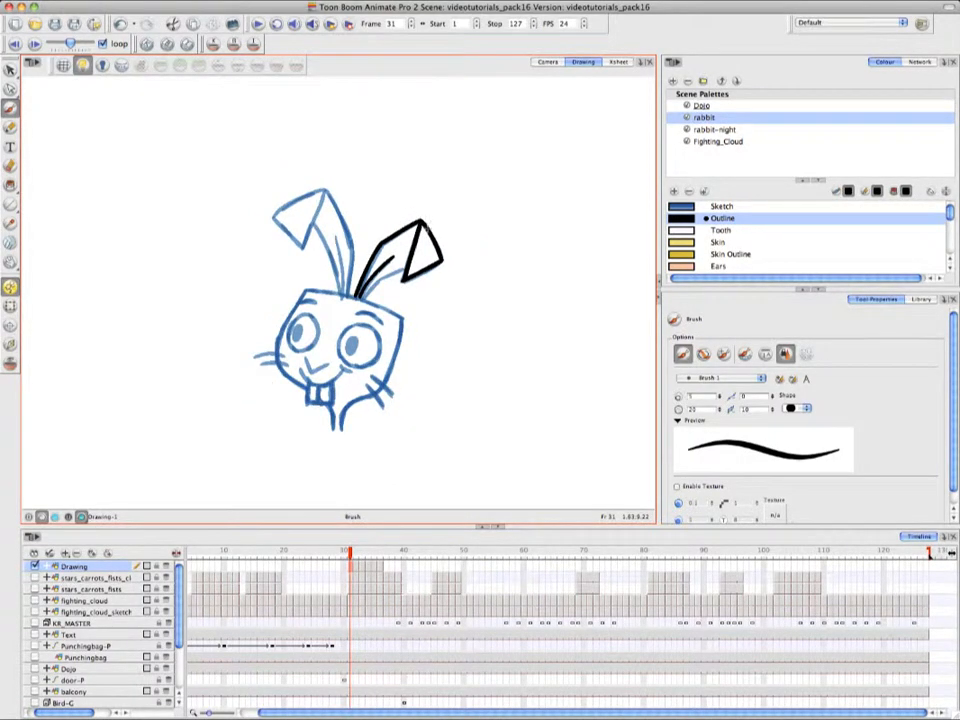
key(2)
key(2)
key(2)
key(2)
key(space)
mouse_move(531, 231)
mouse_down()
mouse_move(476, 214)
mouse_move(376, 296)
mouse_up()
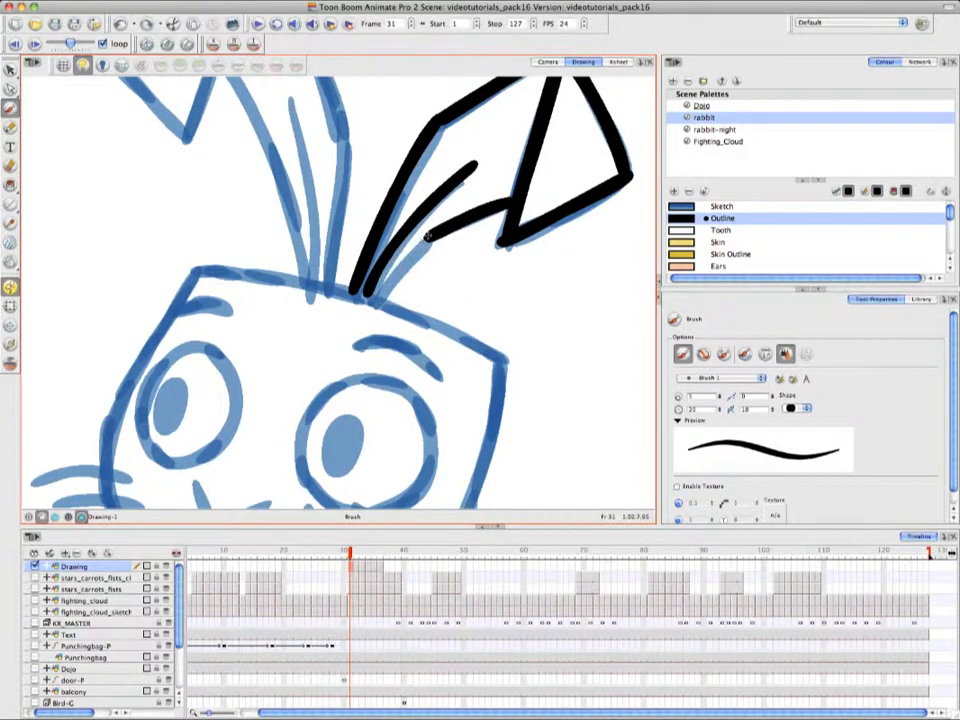
Step: Ink the top edge of the head and the left-hand ear's two sides and inner fold line
mouse_move(193, 270)
mouse_down()
mouse_move(308, 282)
mouse_move(502, 362)
mouse_up()
key(space)
drag(370, 220, 477, 301)
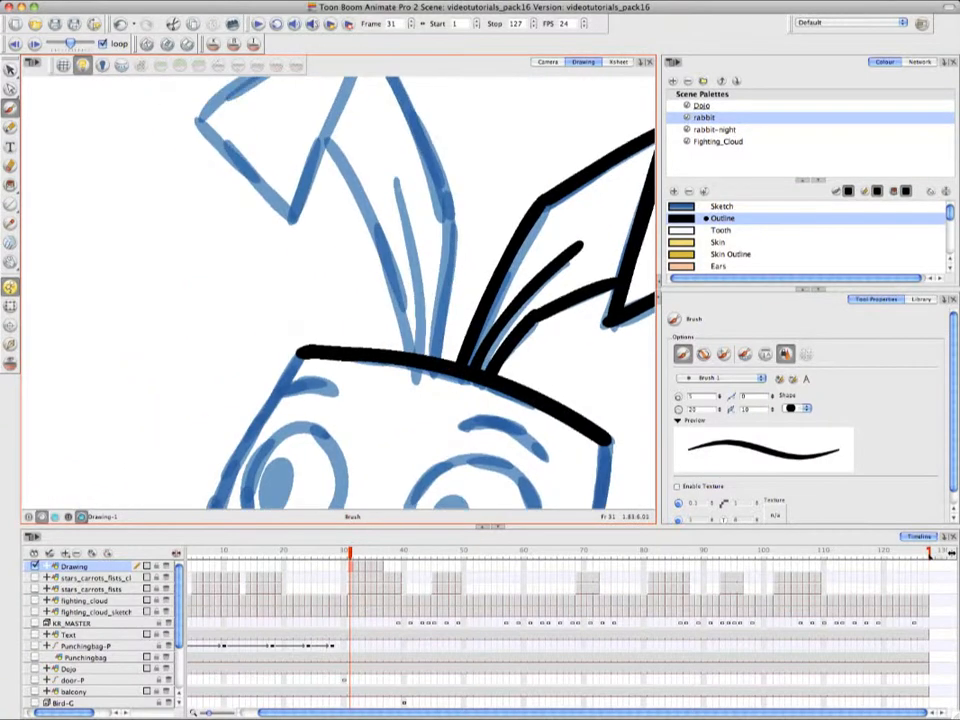
mouse_move(325, 137)
mouse_down()
mouse_move(394, 275)
mouse_move(412, 352)
mouse_up()
drag(386, 158, 419, 292)
key(super+z)
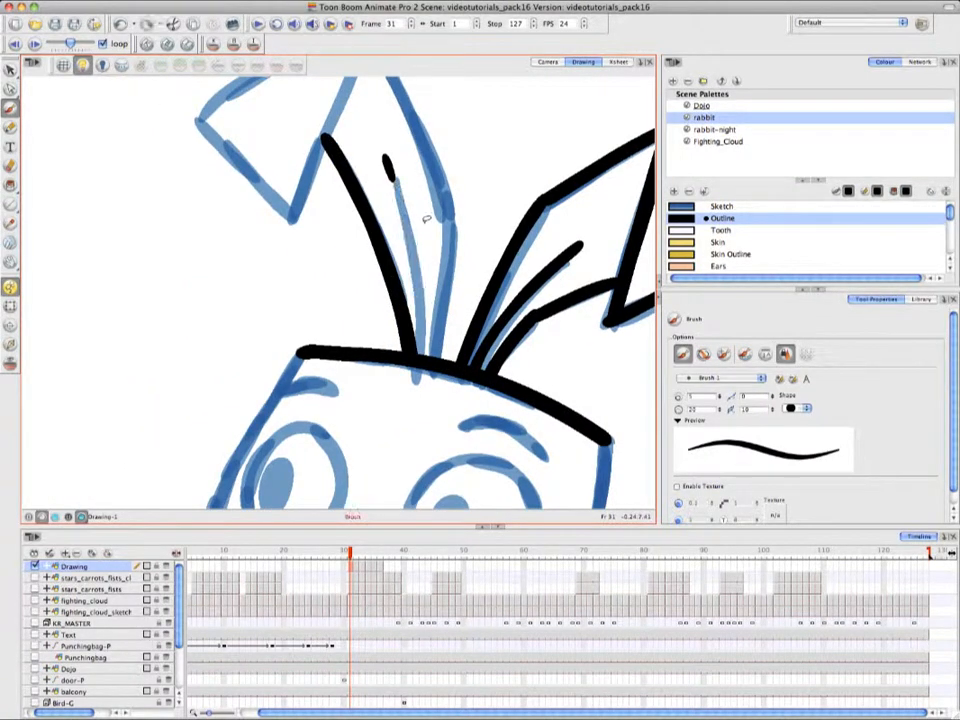
key(super+z)
drag(390, 163, 426, 355)
mouse_move(398, 82)
mouse_down()
mouse_move(448, 248)
mouse_move(438, 358)
mouse_up()
Step: Ink the left-hand ear's upper edge and its folded triangular tip
key(space)
drag(388, 170, 466, 309)
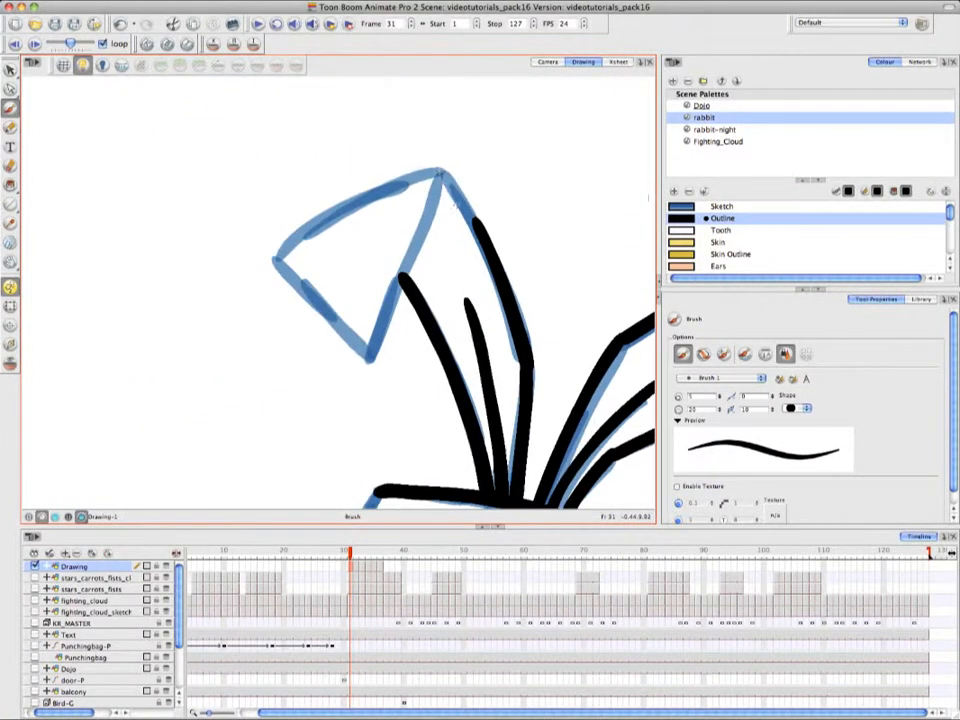
drag(439, 170, 489, 252)
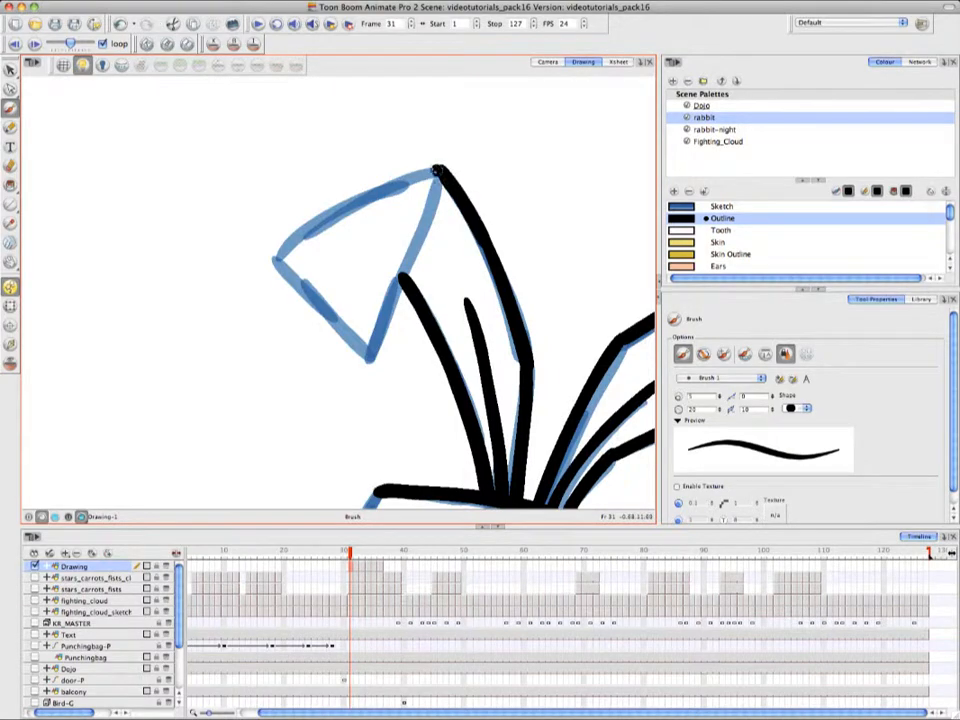
mouse_move(438, 172)
mouse_down()
mouse_move(280, 257)
mouse_move(412, 250)
mouse_move(372, 358)
mouse_up()
drag(276, 262, 374, 360)
Step: Ink the left side of the face from the top corner of the head down to the teeth
key(space)
mouse_move(392, 495)
mouse_down()
mouse_move(362, 178)
mouse_move(260, 316)
mouse_move(348, 482)
mouse_up()
key(ctrl+z)
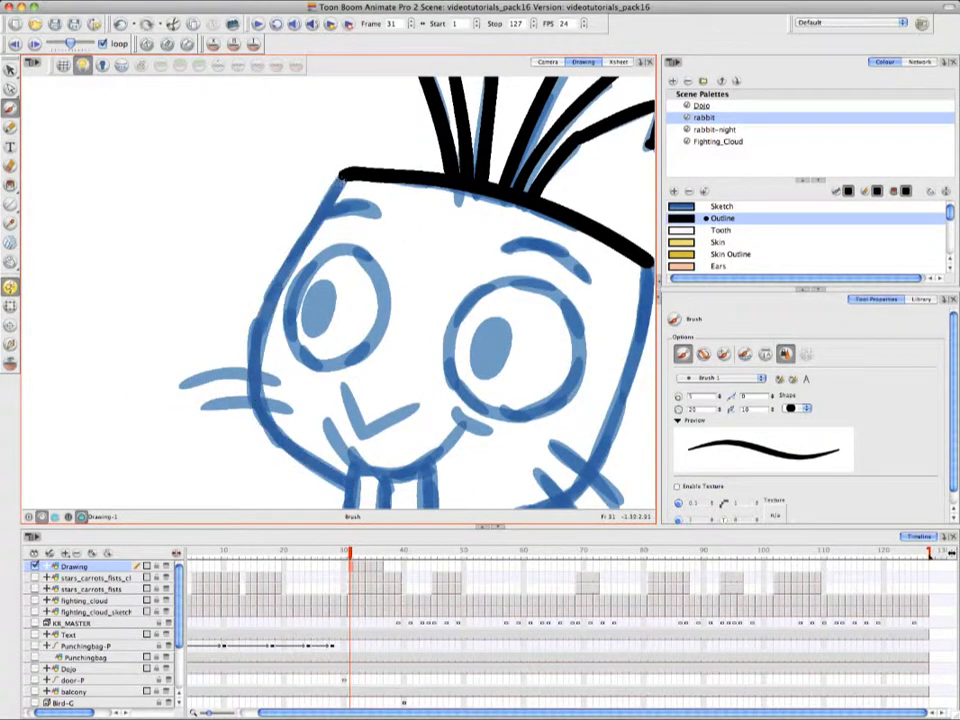
mouse_move(347, 176)
mouse_down()
mouse_move(258, 362)
mouse_move(255, 389)
mouse_move(347, 488)
mouse_up()
Step: Ink the left-hand eye with its filled pupil and the upper whisker on that side
drag(325, 286, 316, 318)
mouse_move(361, 253)
mouse_down()
mouse_move(349, 249)
mouse_move(306, 362)
mouse_move(386, 314)
mouse_up()
key(ctrl+z)
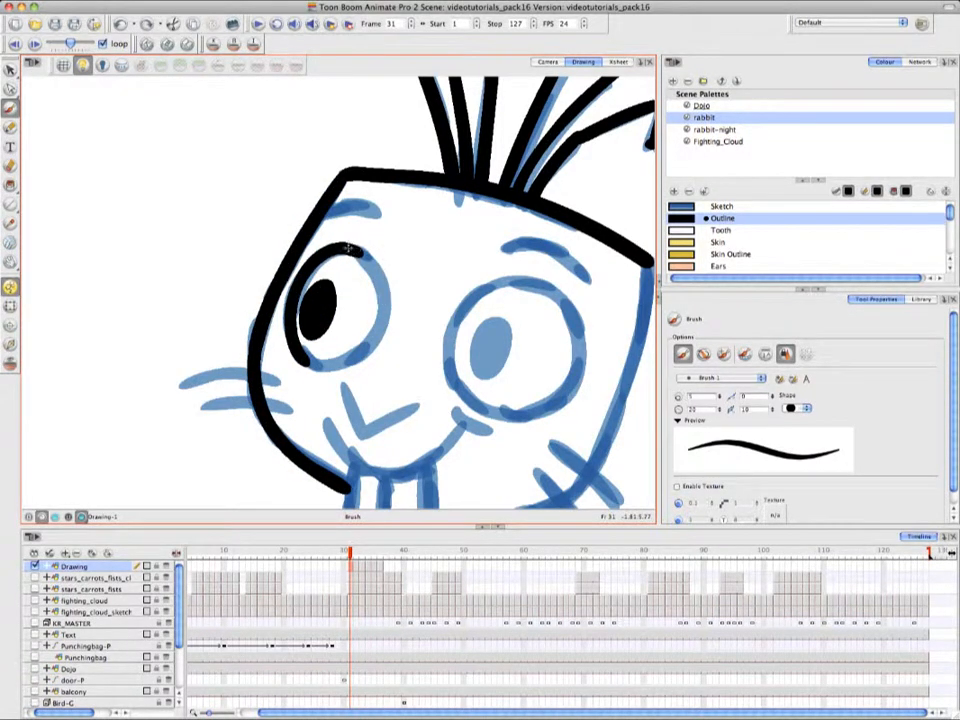
mouse_move(356, 250)
mouse_down()
mouse_move(381, 288)
mouse_move(361, 356)
mouse_move(304, 358)
mouse_up()
key(ctrl+z)
mouse_move(349, 248)
mouse_down()
mouse_move(383, 296)
mouse_move(380, 320)
mouse_move(336, 362)
mouse_move(296, 304)
mouse_move(185, 384)
mouse_up()
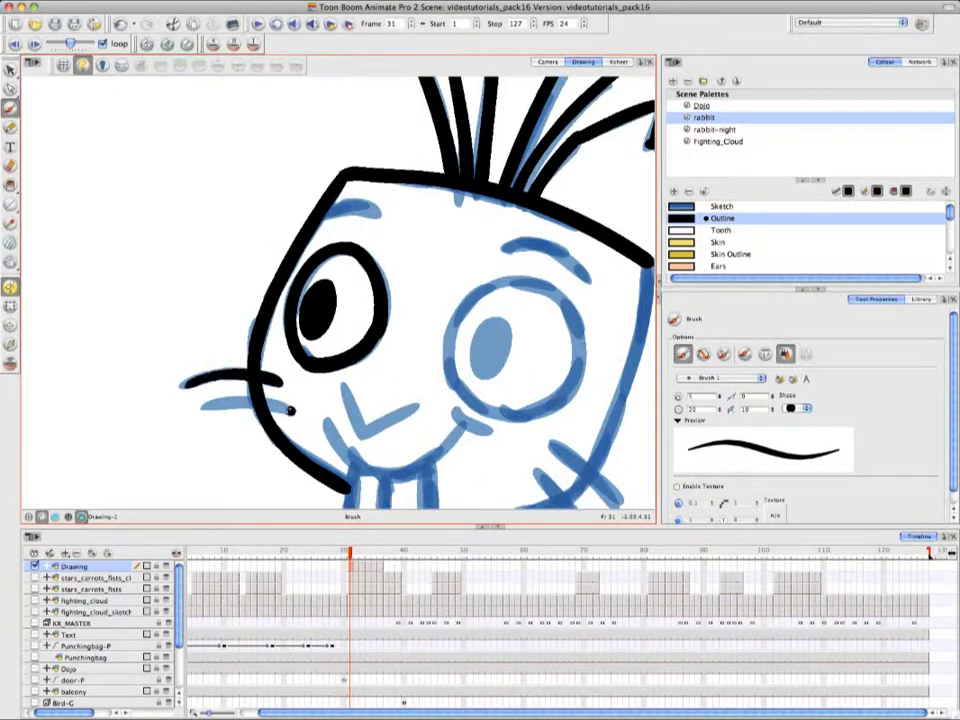
Step: Ink the lower left-hand whisker and both eyebrows
drag(292, 408, 205, 405)
mouse_move(328, 218)
mouse_down()
mouse_move(355, 205)
mouse_move(381, 212)
mouse_up()
drag(590, 280, 504, 245)
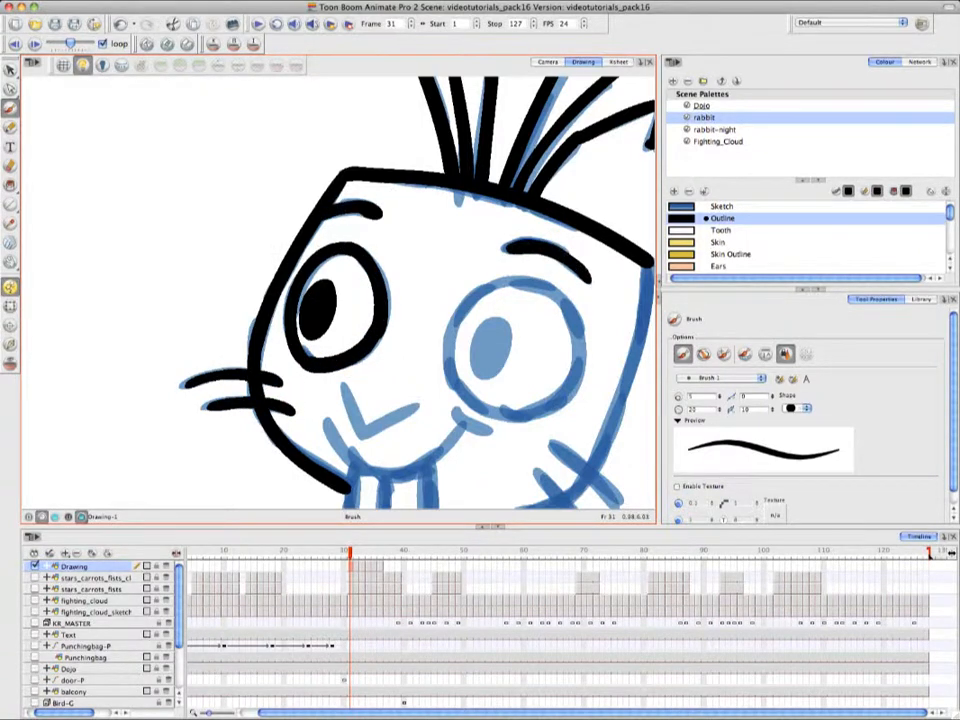
Step: Ink the rabbit's nose and its smiling mouth with the cheek crease
drag(345, 387, 415, 406)
mouse_move(451, 409)
mouse_down()
mouse_move(480, 426)
mouse_move(388, 474)
mouse_up()
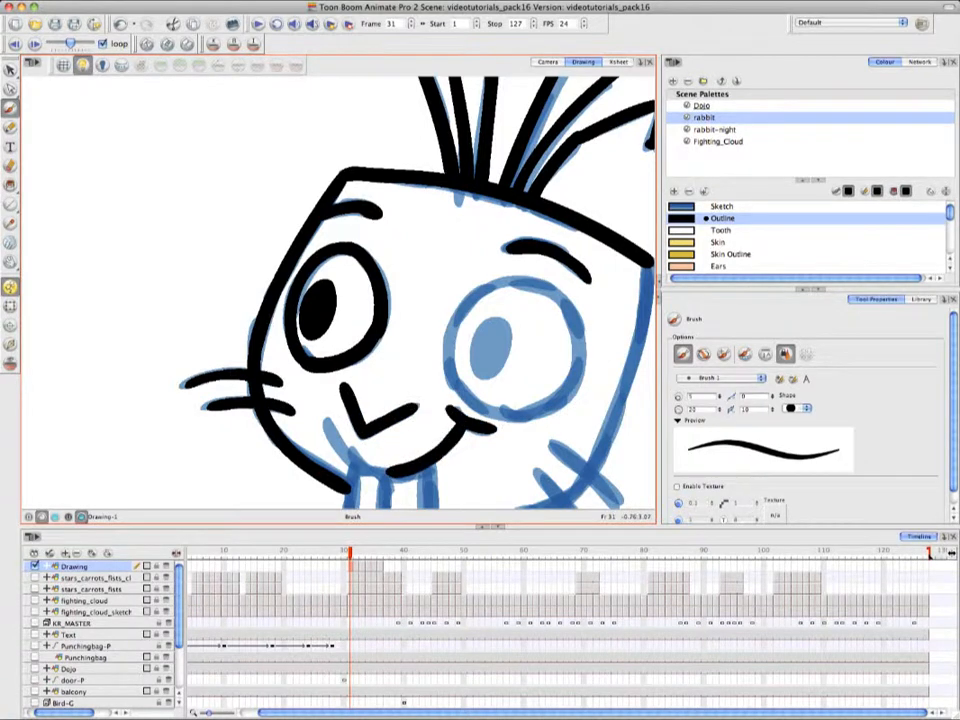
drag(327, 418, 402, 473)
Step: Ink the right-hand whiskers, then the right side of the face and both neck lines
drag(527, 460, 544, 485)
drag(506, 392, 567, 446)
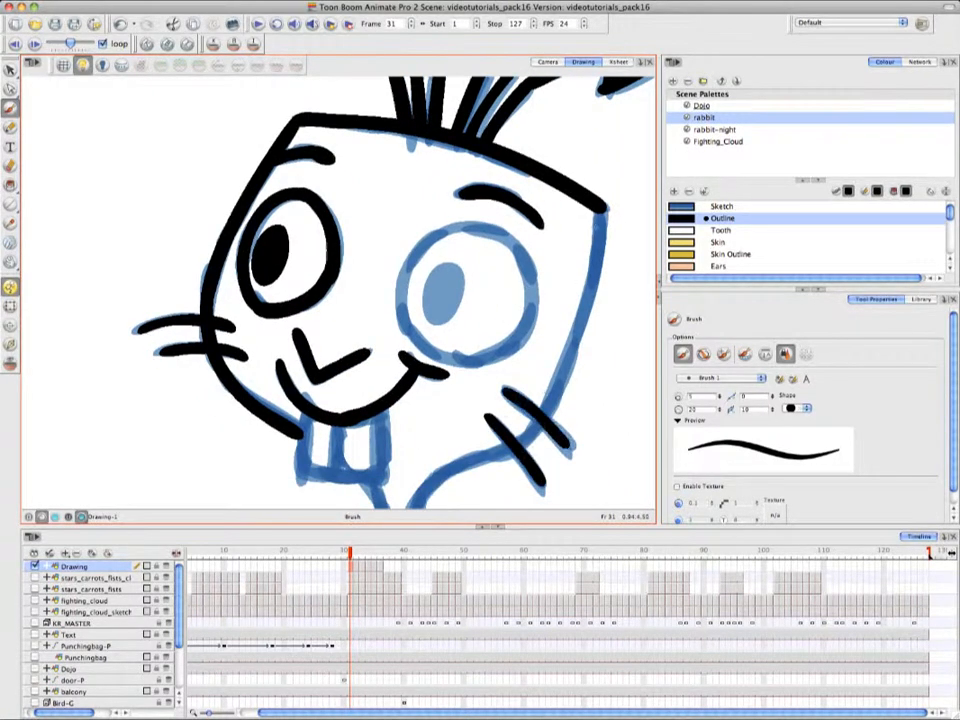
mouse_move(602, 209)
mouse_down()
mouse_move(572, 347)
mouse_move(537, 424)
mouse_up()
mouse_move(535, 428)
mouse_down()
mouse_move(587, 354)
mouse_move(501, 396)
mouse_move(469, 464)
mouse_up()
mouse_move(421, 411)
mouse_down()
mouse_move(435, 427)
mouse_move(440, 481)
mouse_up()
drag(471, 441, 468, 482)
Step: Ink the outline of the two front teeth and the line dividing them
drag(361, 340, 359, 400)
drag(439, 340, 438, 400)
drag(359, 397, 434, 398)
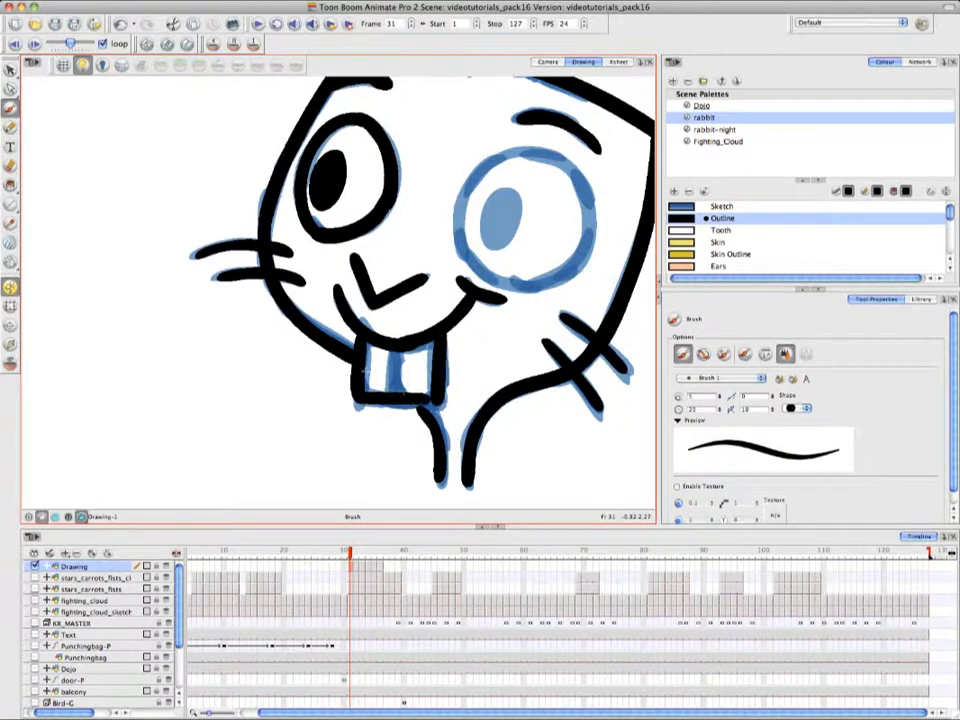
key(super+z)
drag(359, 400, 438, 403)
drag(395, 348, 394, 403)
Step: Ink the right-hand eye's filled pupil and round outline to complete the rabbit's line art
drag(500, 220, 455, 325)
mouse_move(511, 243)
mouse_down()
mouse_move(450, 249)
mouse_move(432, 353)
mouse_move(482, 373)
mouse_up()
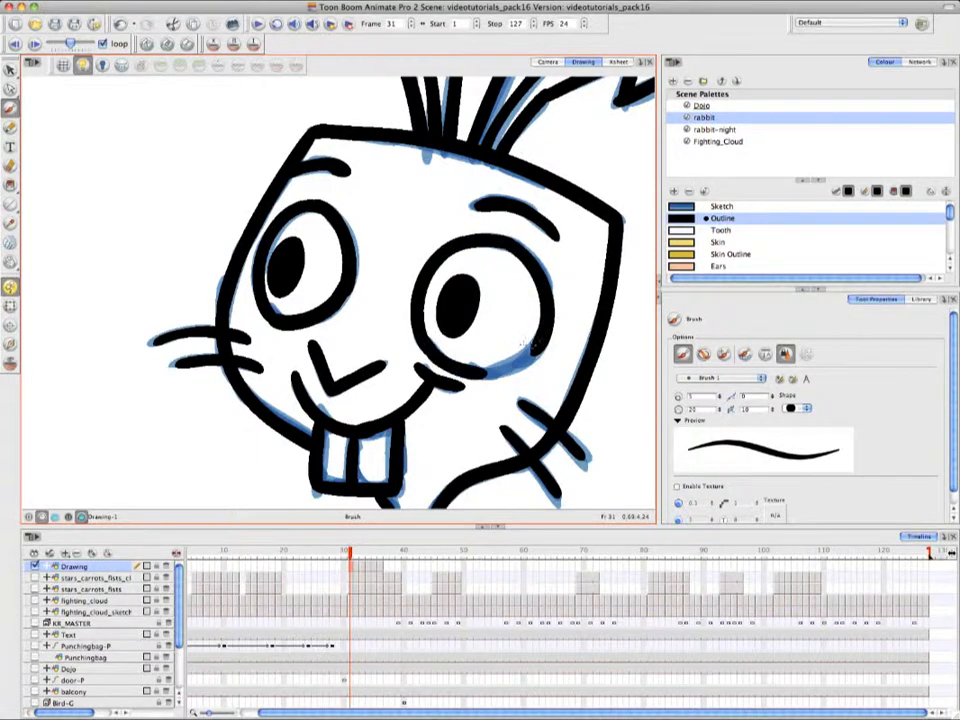
drag(540, 338, 486, 373)
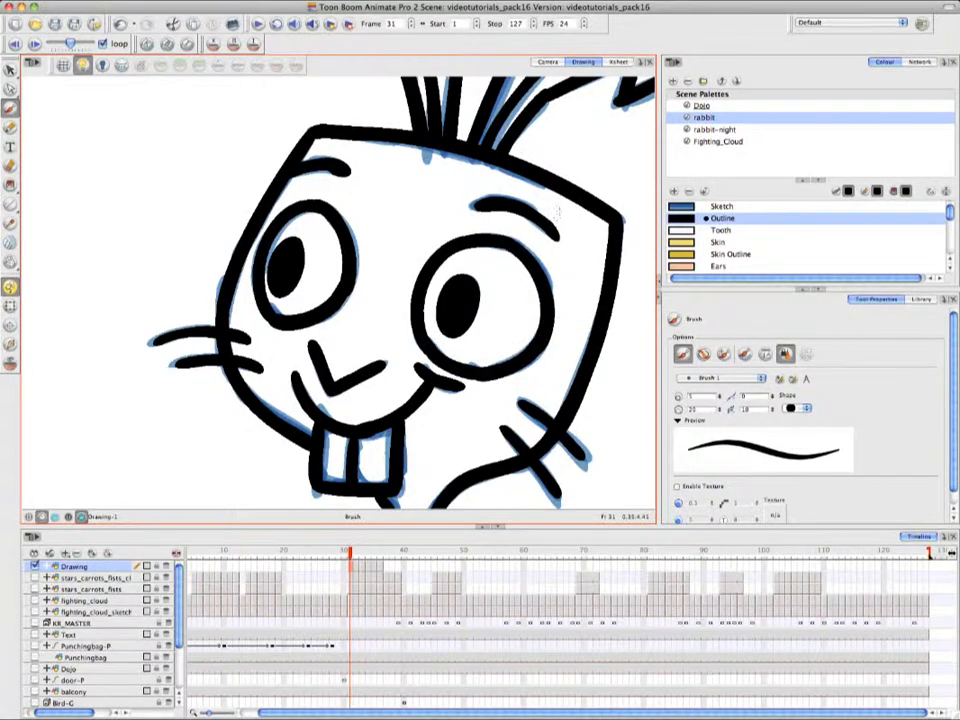
key(1)
key(1)
key(1)
key(1)
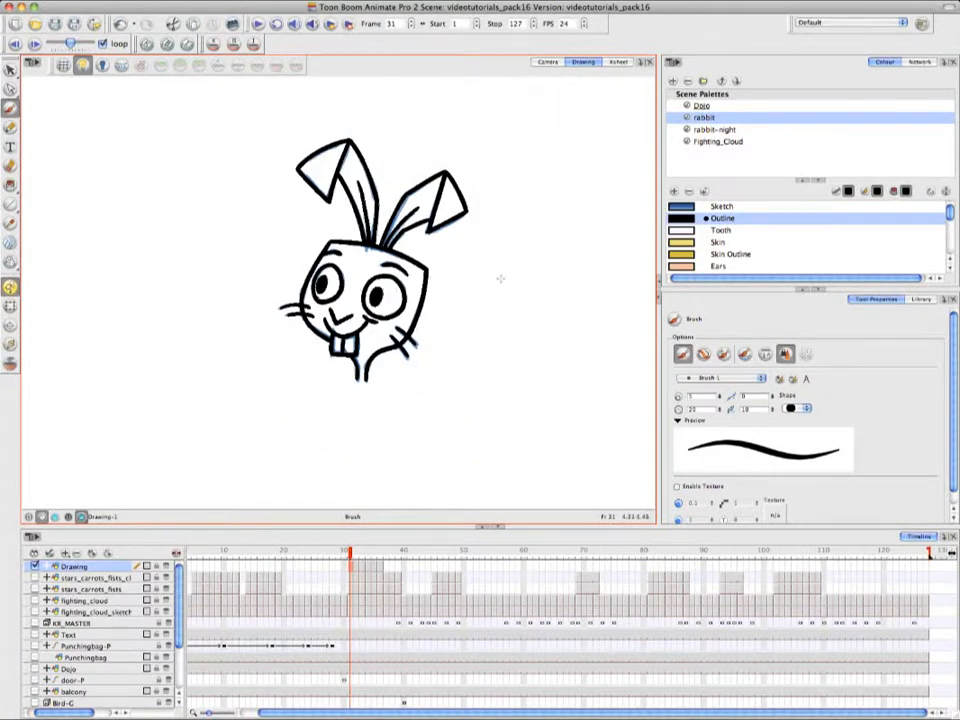
key(space)
drag(495, 272, 457, 311)
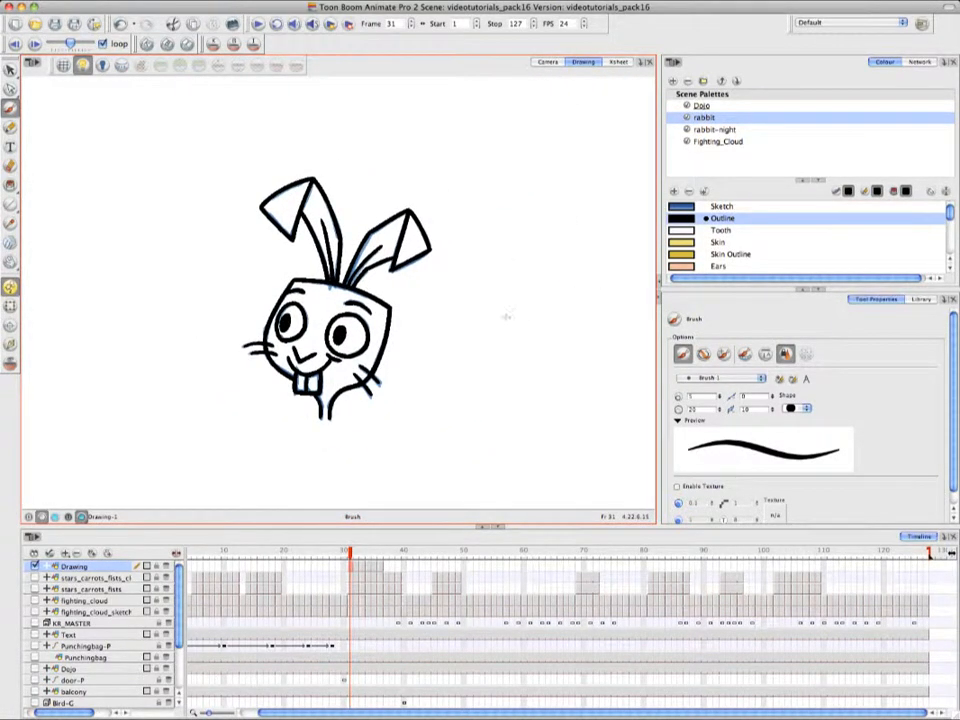
Step: Turn off the preview of the other art layers and view the underlay, line art and colour art layers separately
click(82, 517)
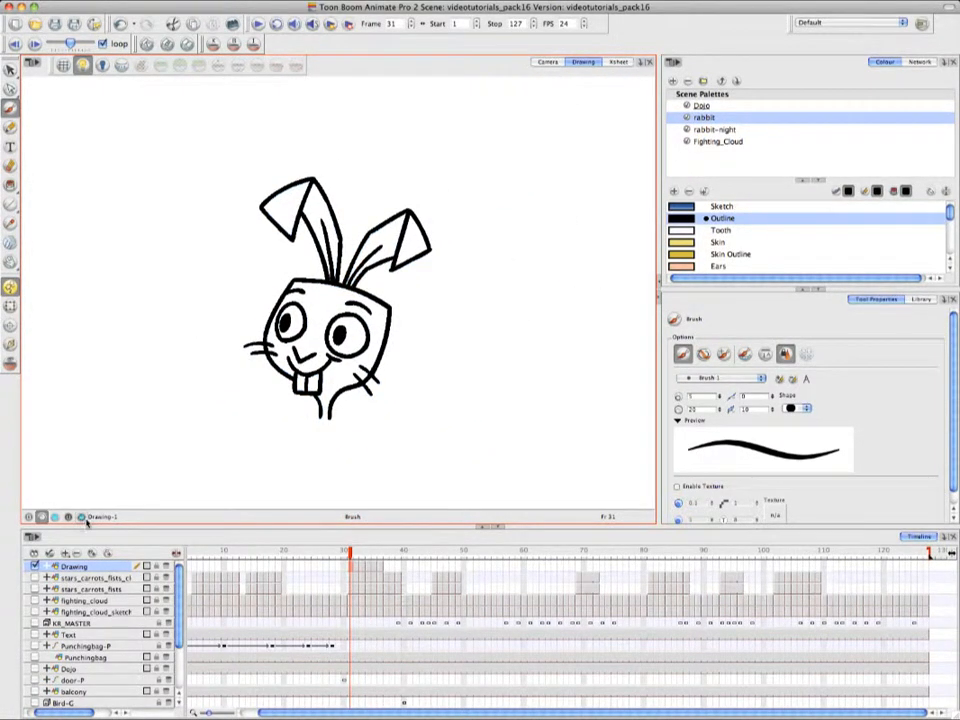
click(68, 517)
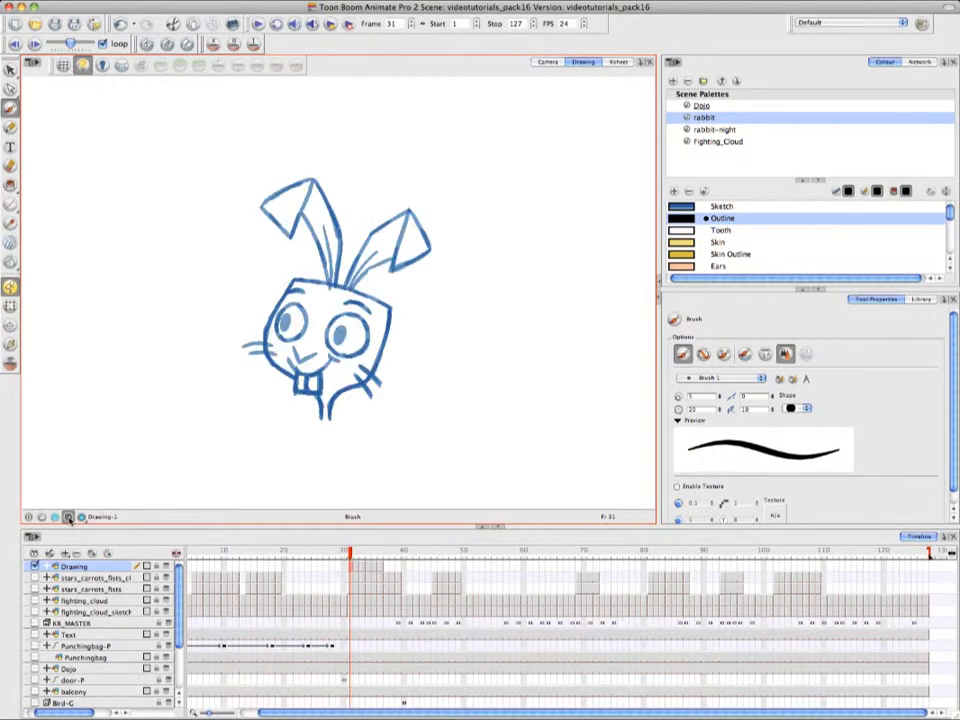
click(41, 517)
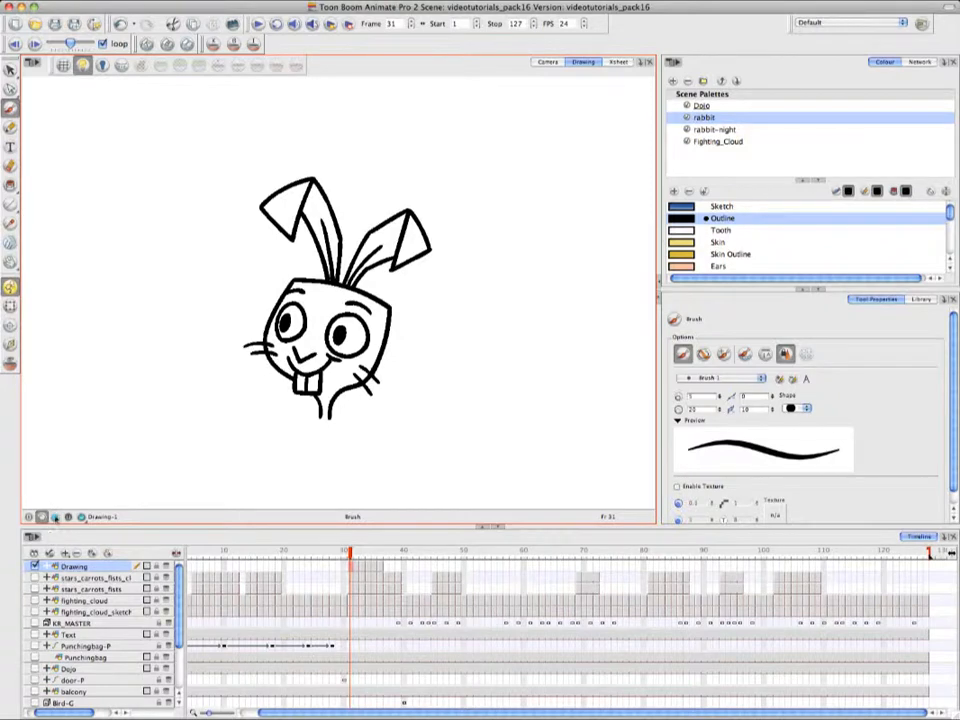
click(55, 516)
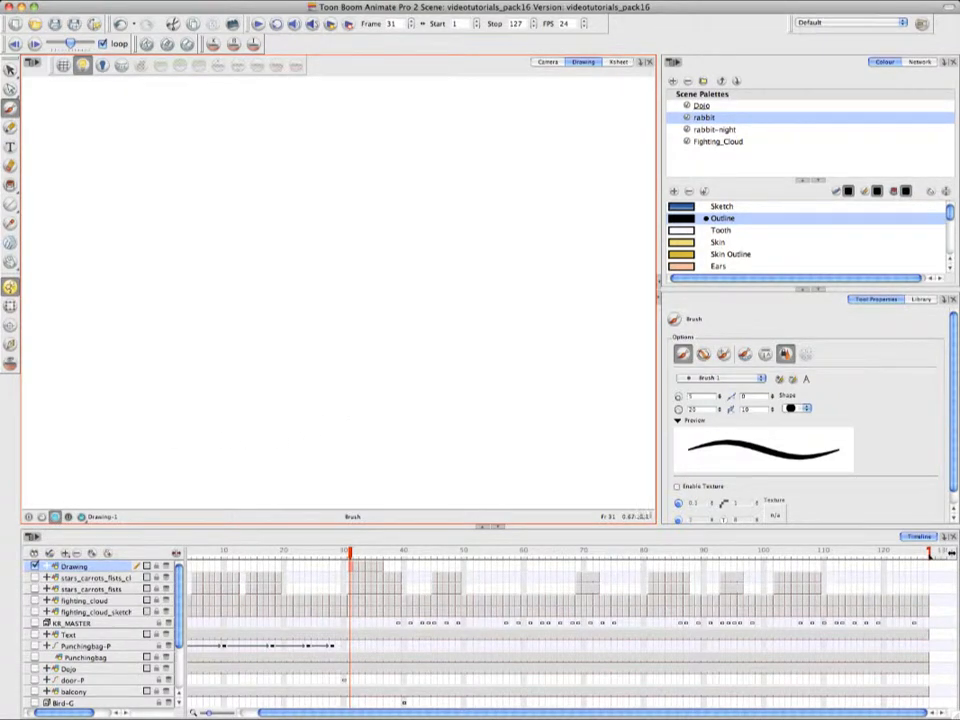
click(41, 516)
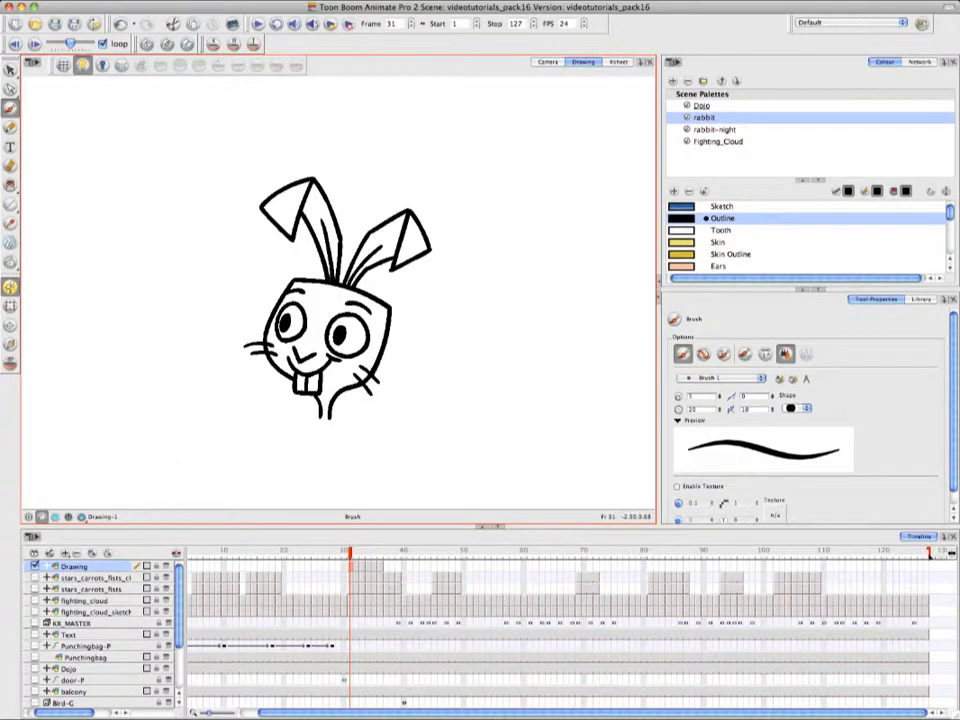
Step: Create colour art from the whole line art and close the neck opening on the colour art layer with a Stroke tool line
click(12, 70)
click(30, 71)
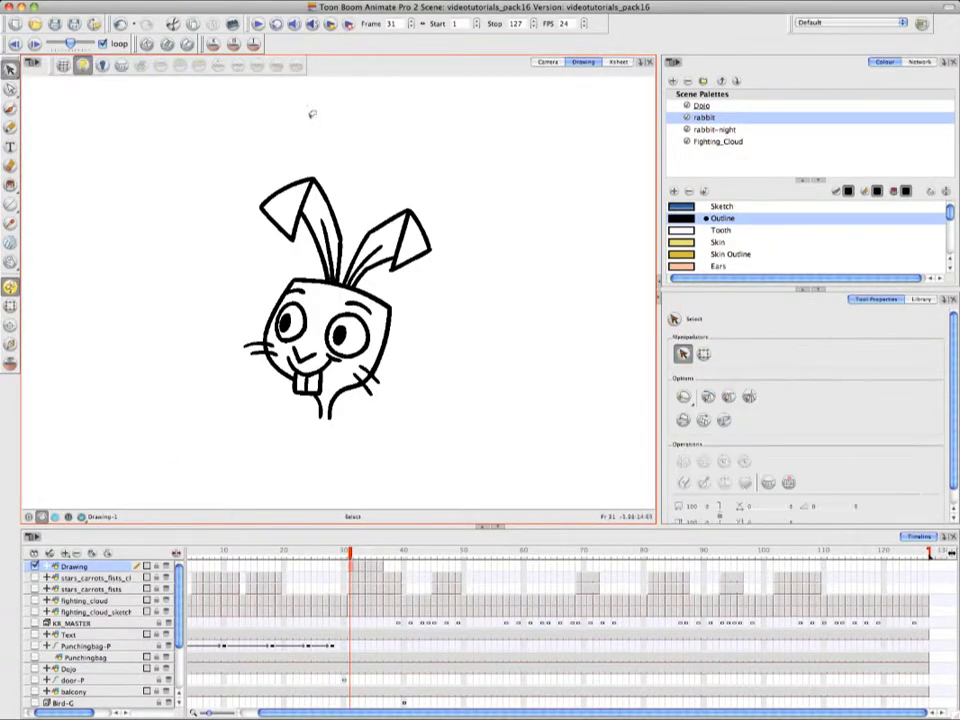
mouse_move(420, 158)
mouse_down()
mouse_move(366, 138)
mouse_move(222, 202)
mouse_move(209, 343)
mouse_move(321, 437)
mouse_move(457, 374)
mouse_move(493, 228)
mouse_move(452, 158)
mouse_move(405, 150)
mouse_up()
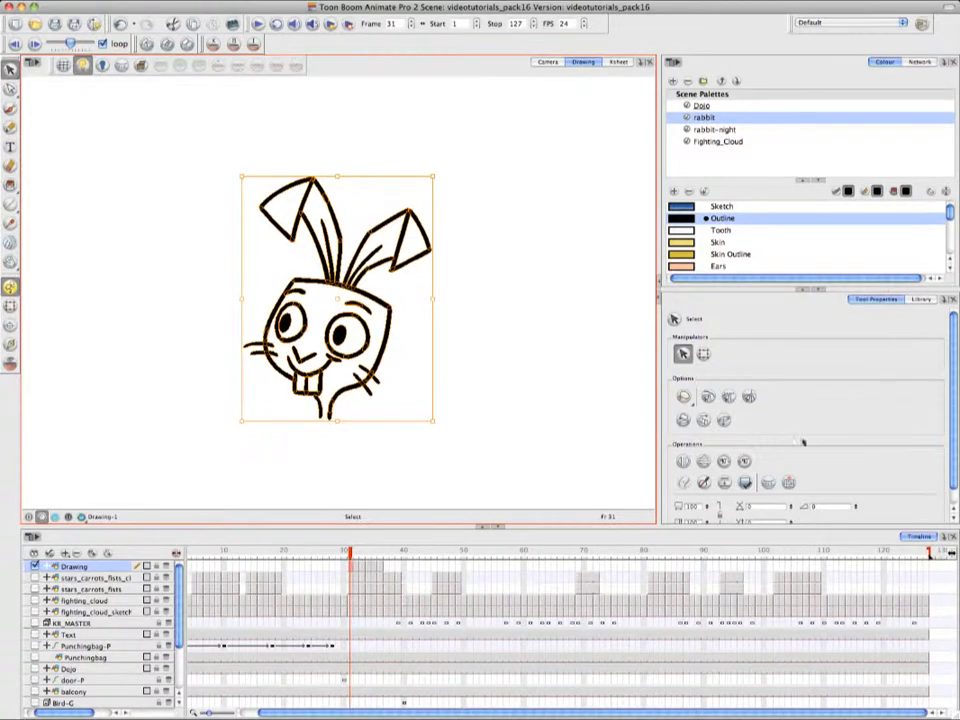
click(770, 483)
click(55, 516)
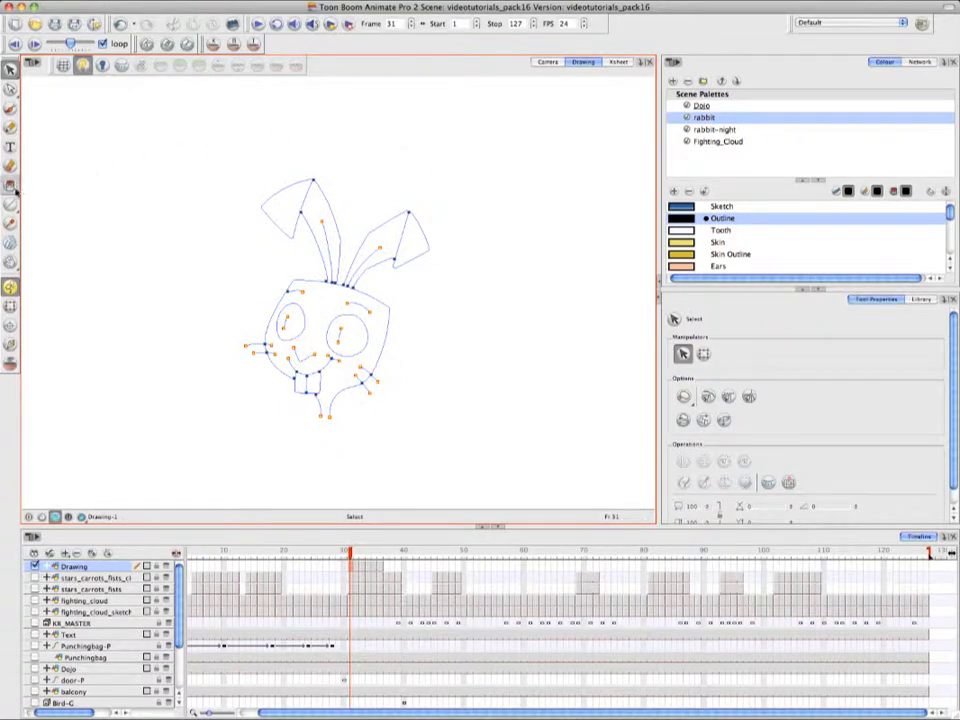
mouse_move(10, 185)
mouse_down()
mouse_move(27, 189)
mouse_move(40, 253)
mouse_up()
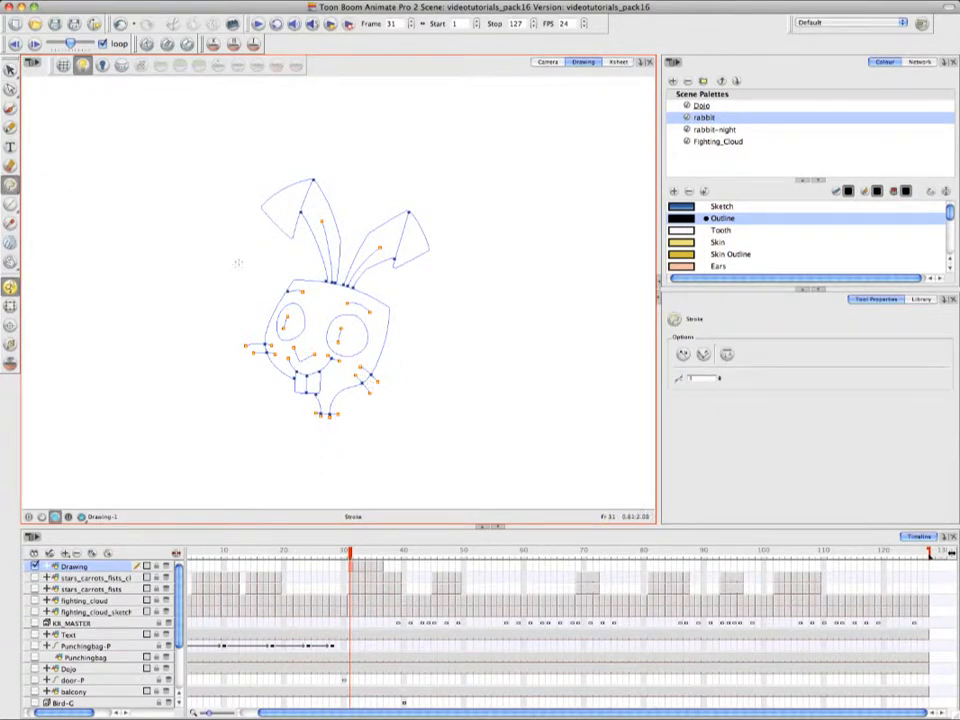
Step: Paint the rabbit's face with the Skin colour and the inside of both ears with the Ears colour on the colour art layer
drag(10, 185, 43, 186)
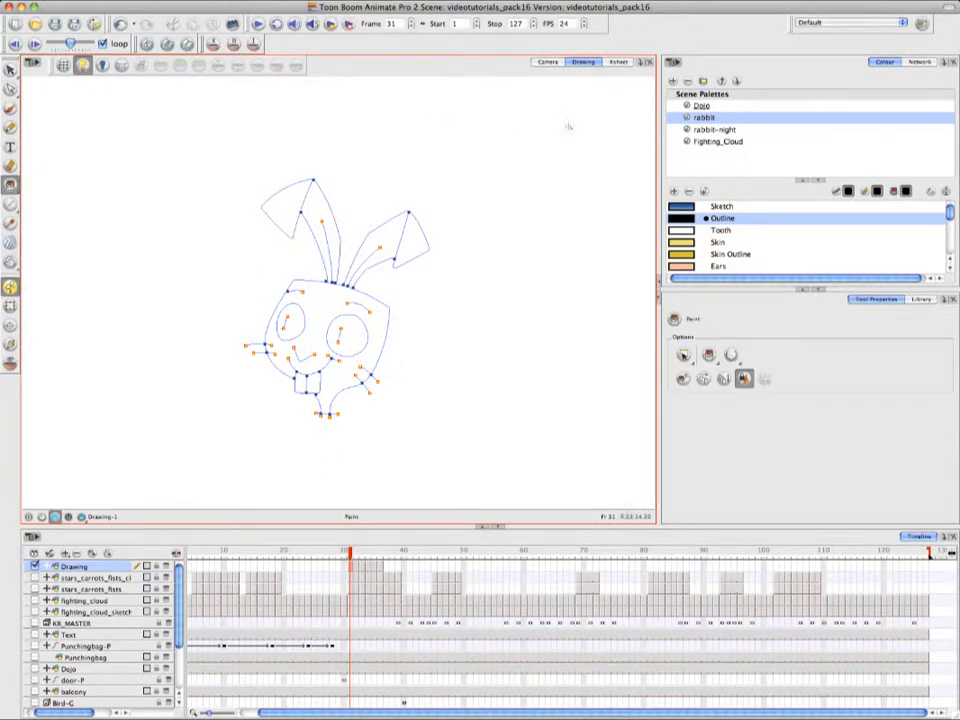
click(730, 242)
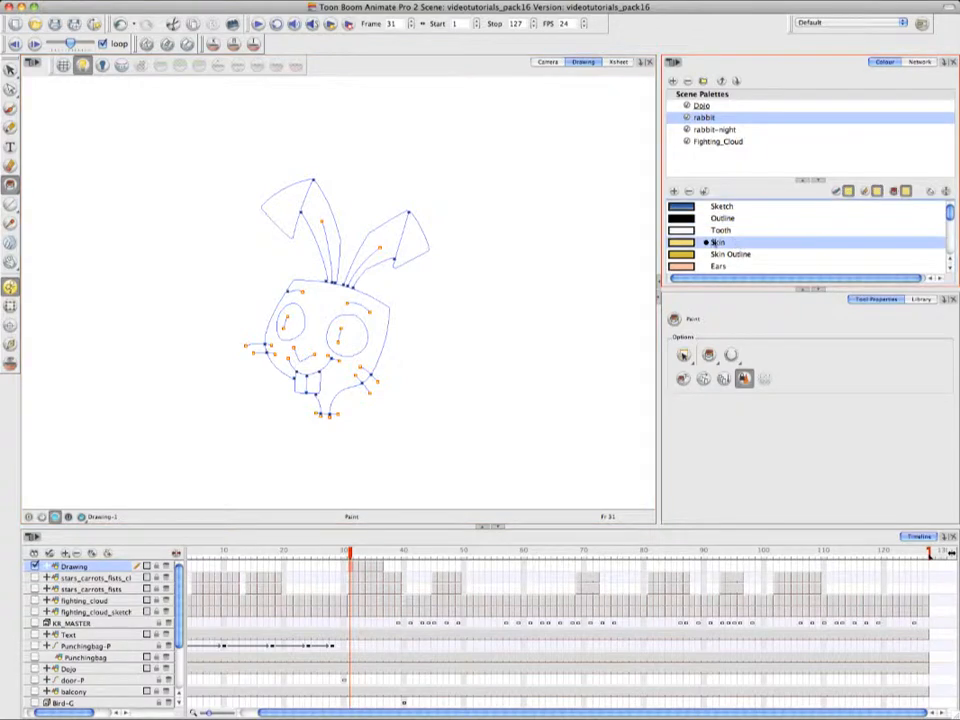
click(326, 310)
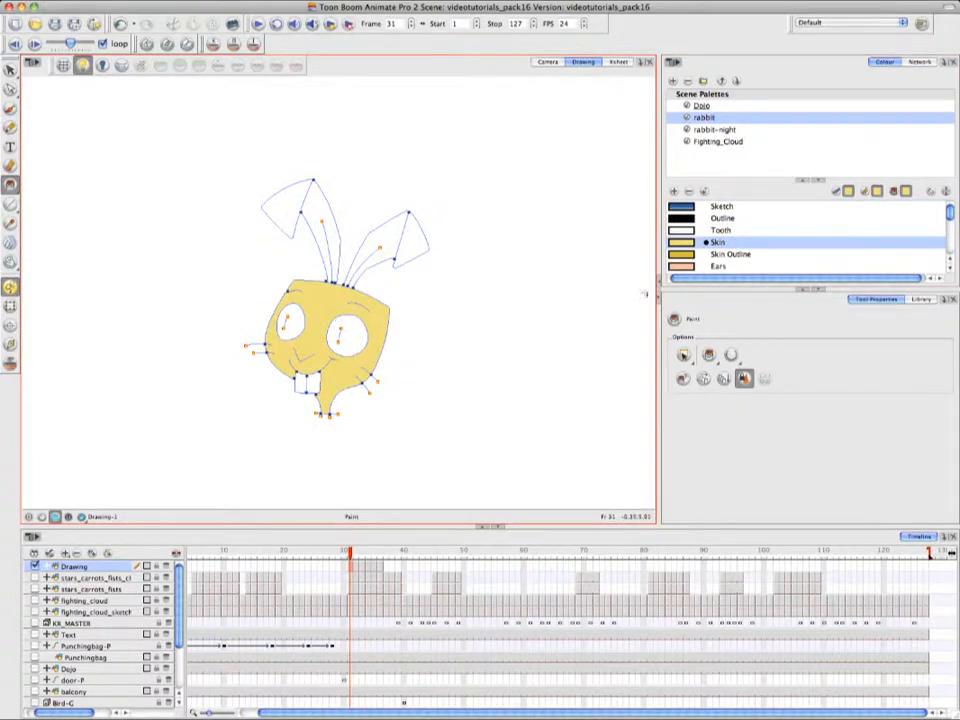
click(720, 230)
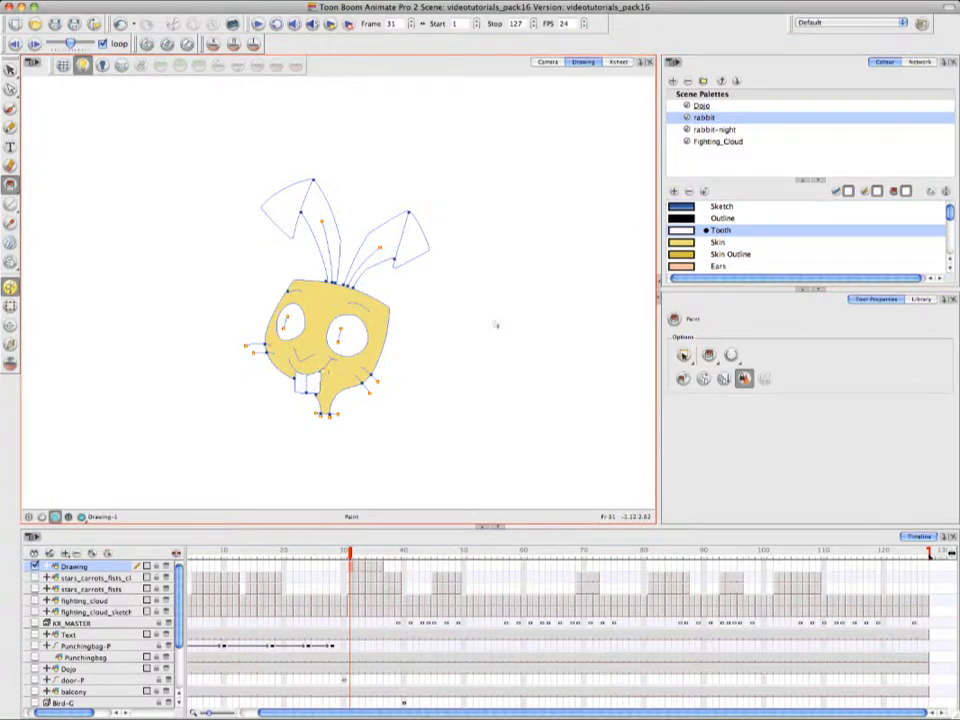
click(735, 266)
click(405, 232)
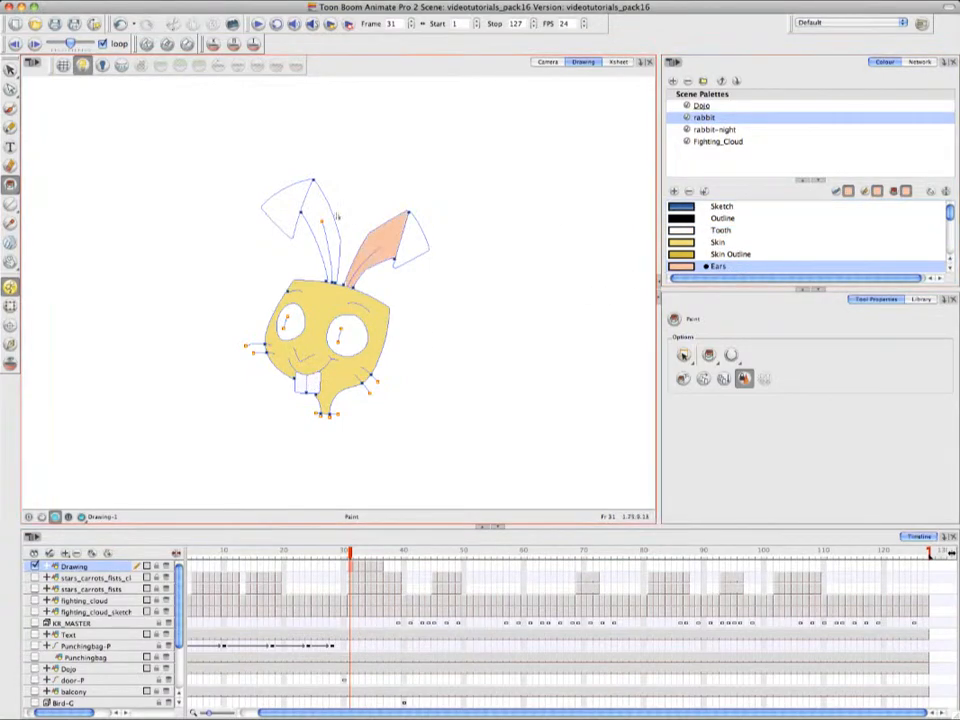
click(322, 232)
Step: Paint both folded ear tips with the Skin colour and the eyes and teeth with the Tooth colour
click(718, 242)
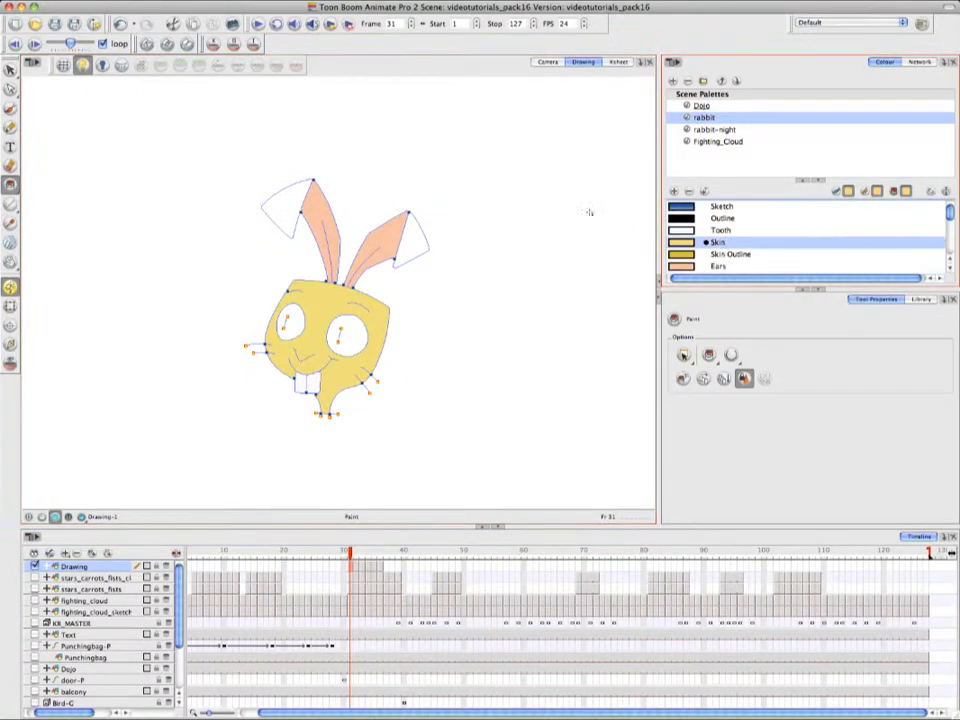
click(414, 234)
click(282, 206)
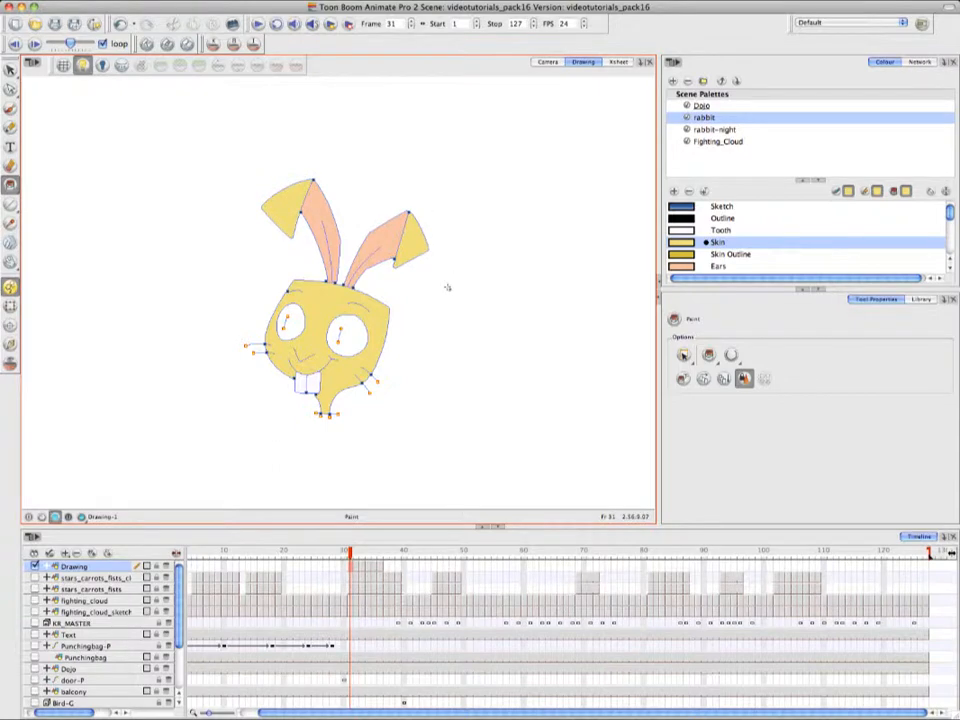
mouse_move(950, 216)
mouse_down()
mouse_move(950, 256)
mouse_move(954, 205)
mouse_up()
click(720, 230)
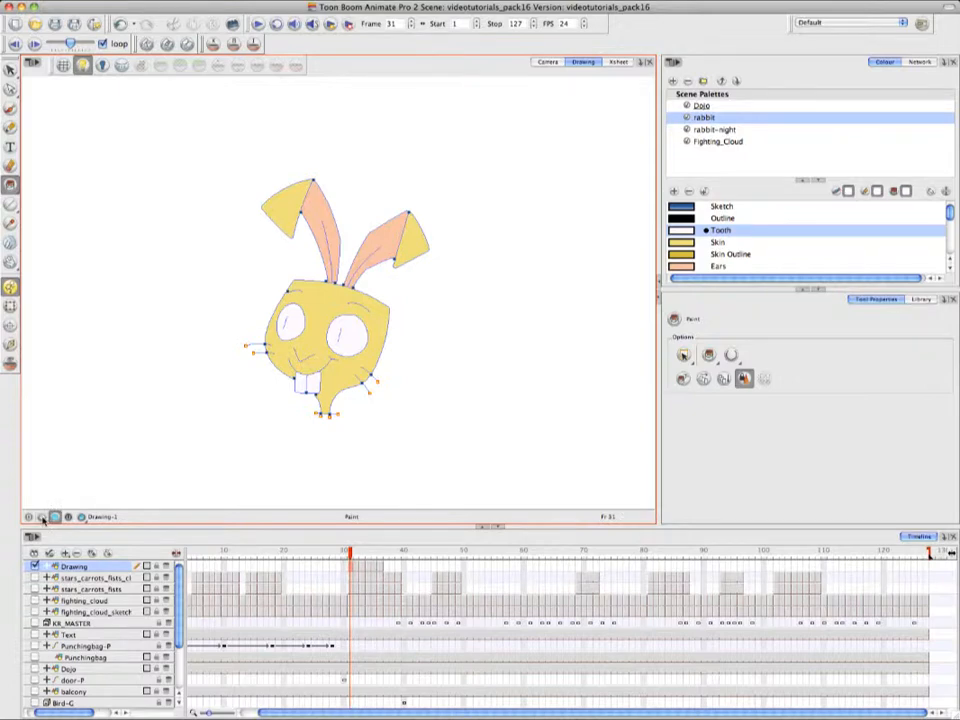
Step: Examine the painted rabbit with all art layers previewed together, and the line art, colour art and underlay layers separately
click(82, 518)
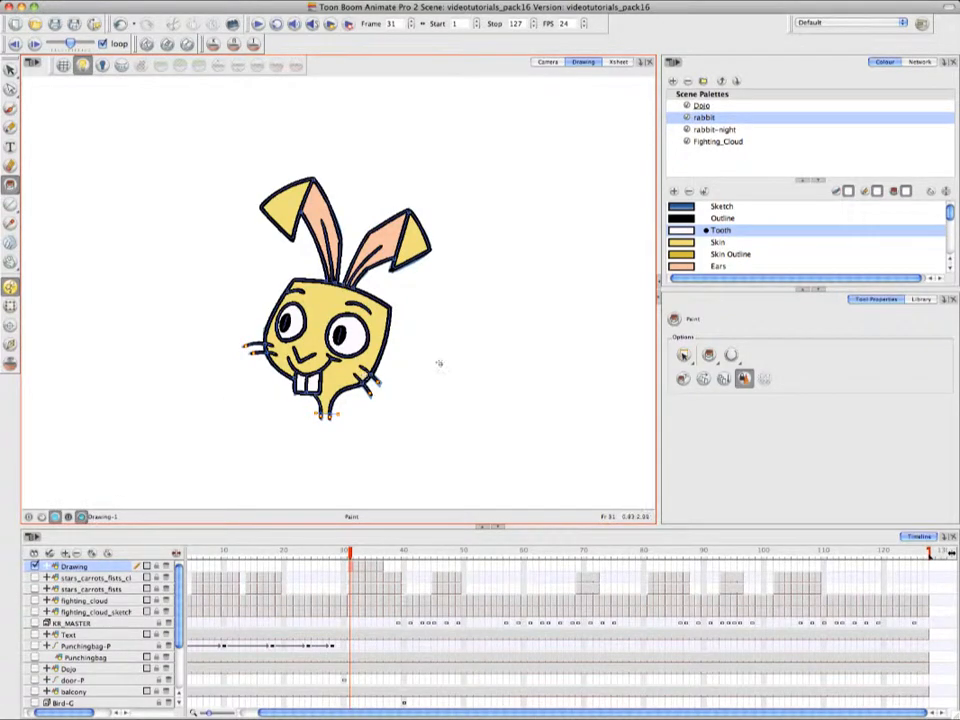
click(41, 517)
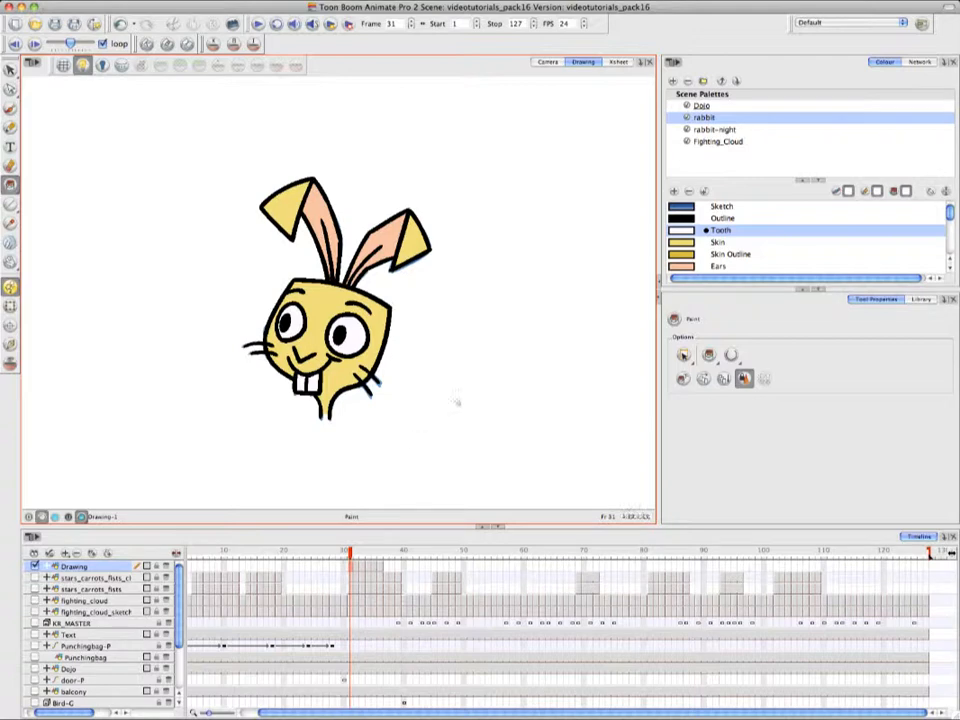
click(55, 517)
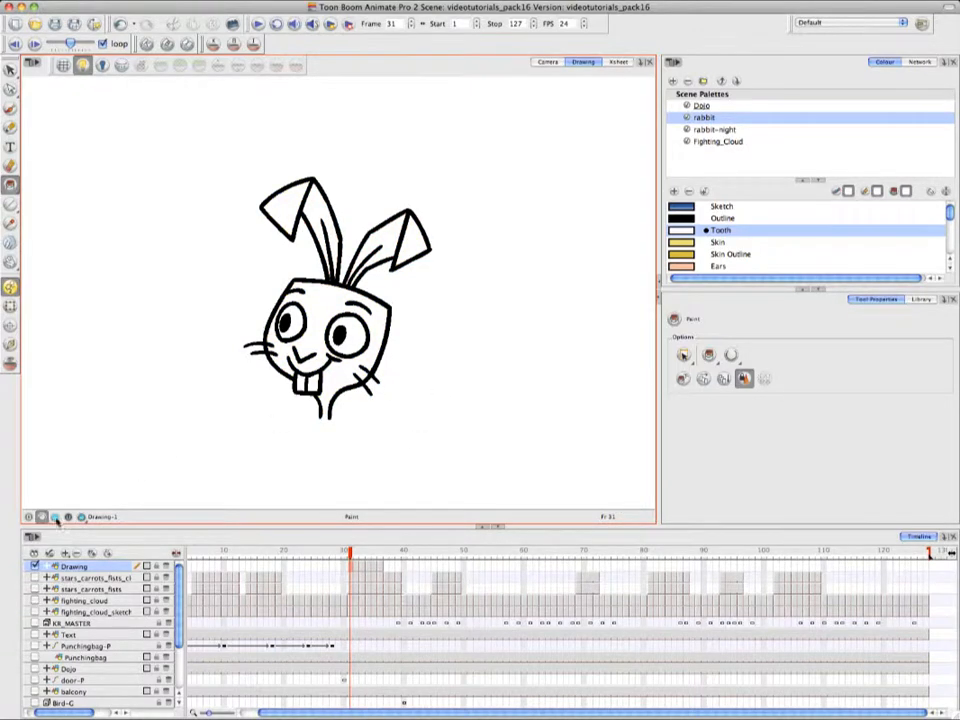
click(55, 517)
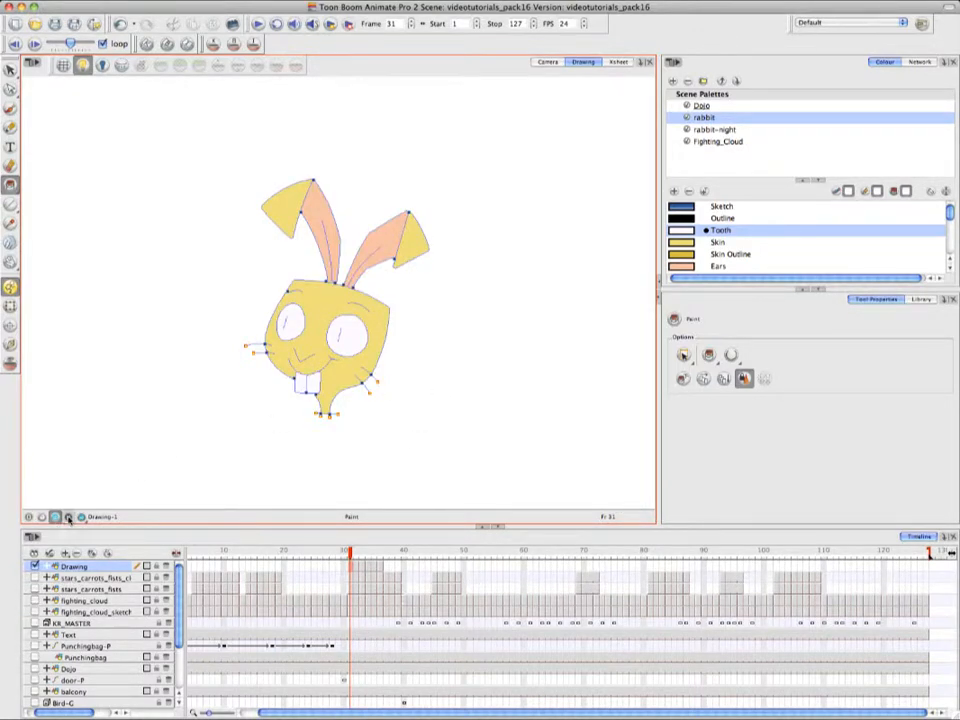
click(68, 517)
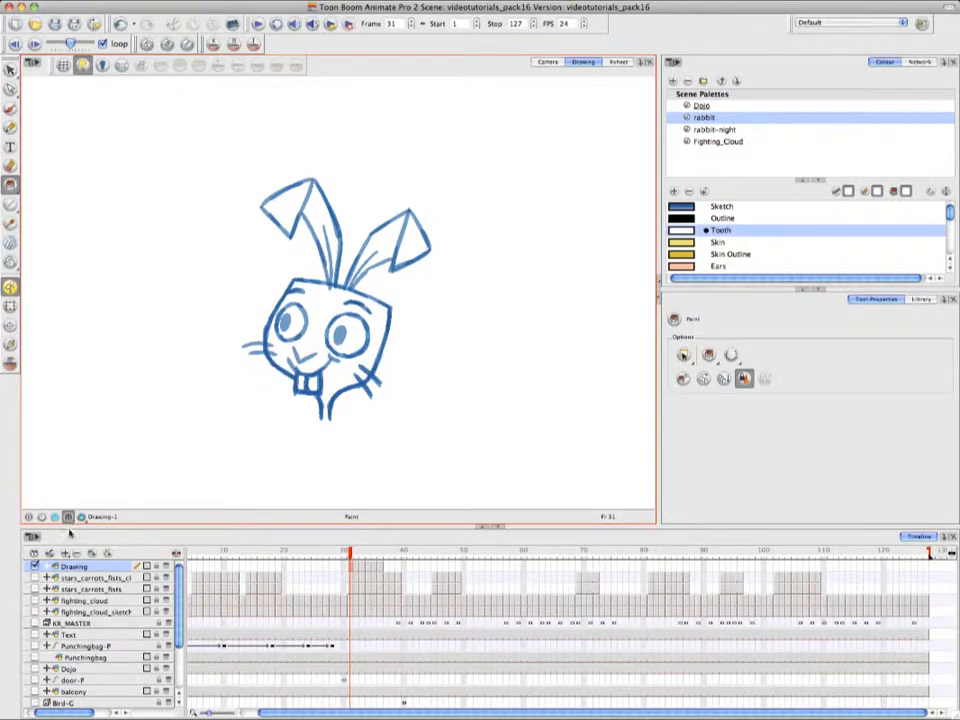
click(42, 518)
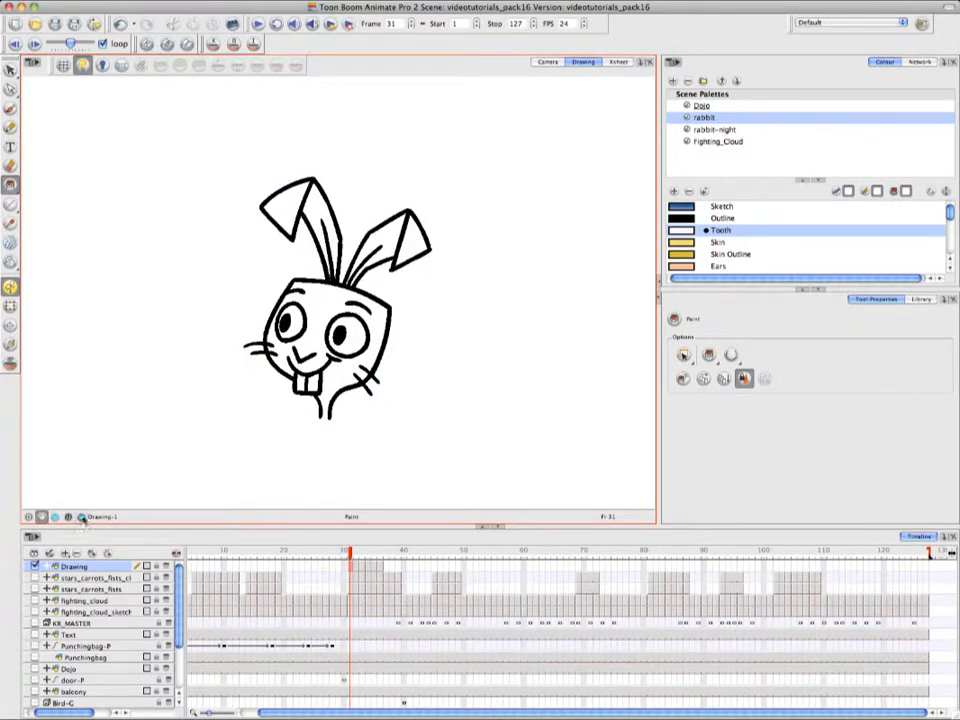
Step: On the overlay layer with all art previewed, brush a curved motion chart with tick marks beside the right-hand ear in the Dojo palette's notes colour
click(80, 518)
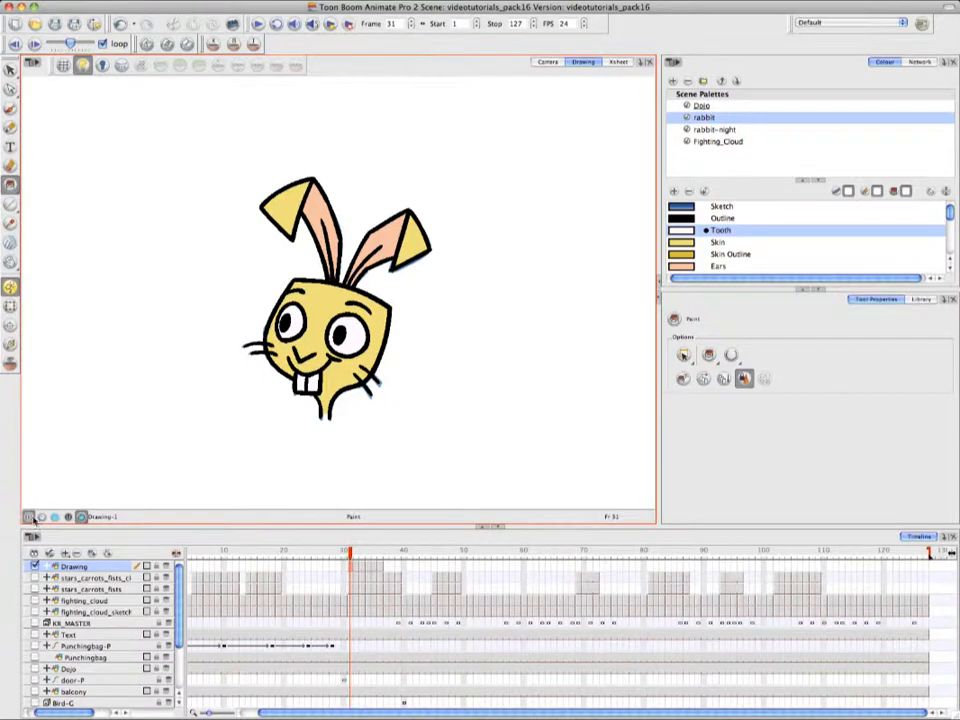
click(702, 106)
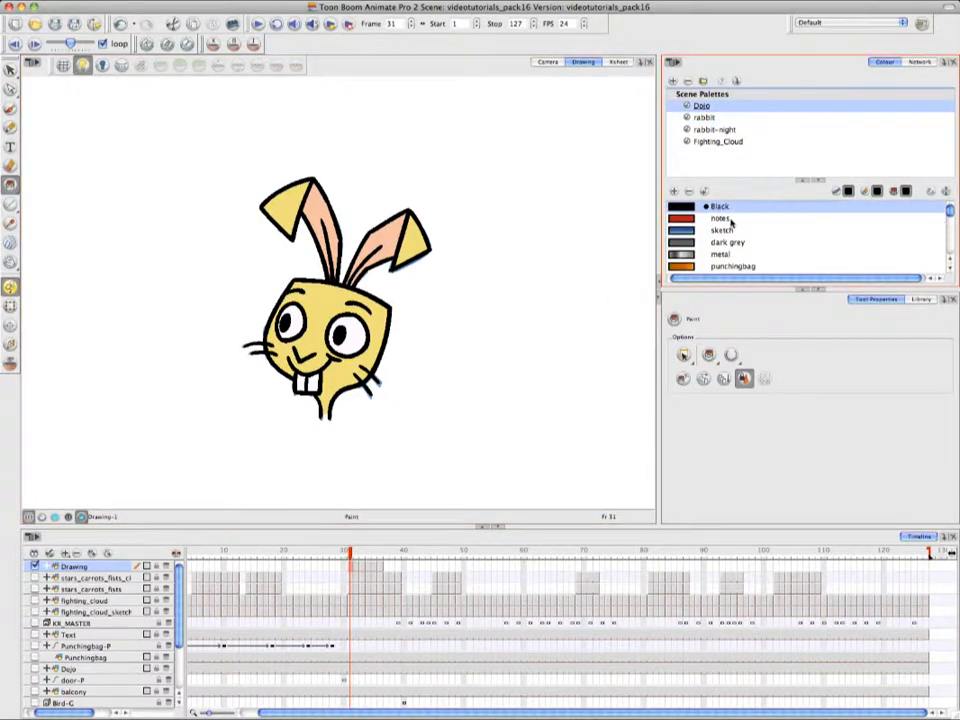
click(722, 218)
key(alt+b)
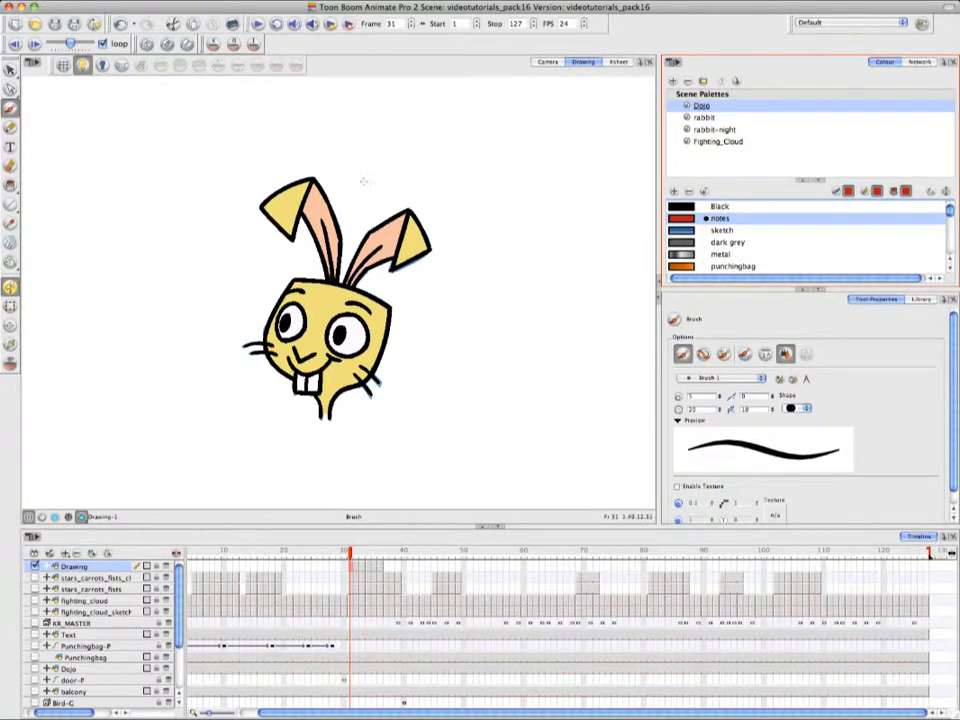
mouse_move(360, 179)
mouse_down()
mouse_move(412, 204)
mouse_move(440, 240)
mouse_move(445, 272)
mouse_up()
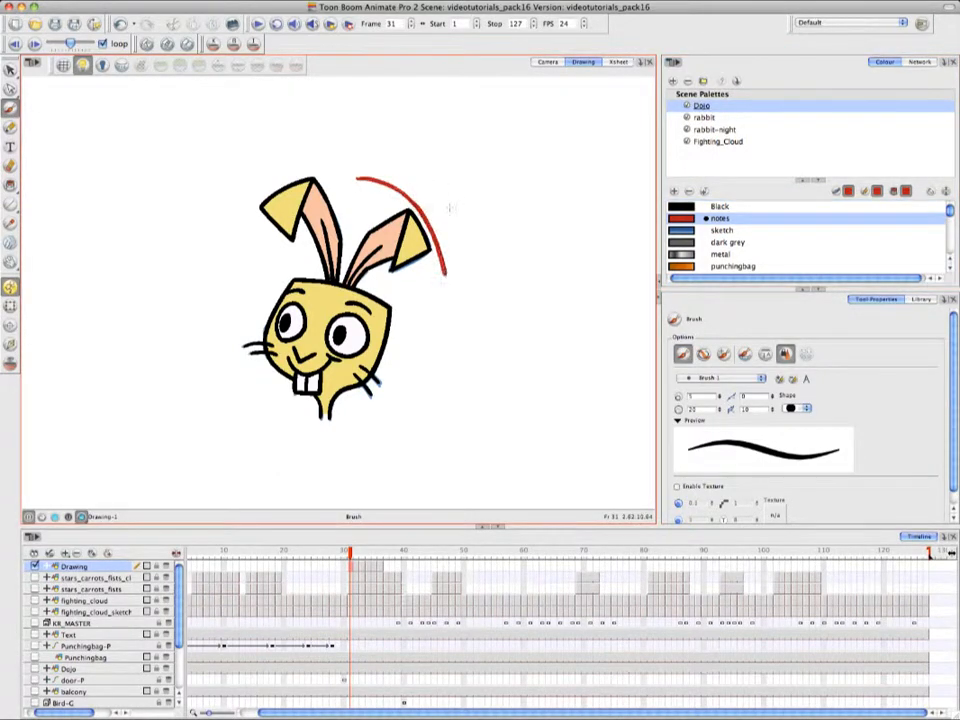
mouse_move(371, 195)
mouse_down()
mouse_move(409, 181)
mouse_move(443, 218)
mouse_move(445, 207)
mouse_move(438, 228)
mouse_move(461, 255)
mouse_up()
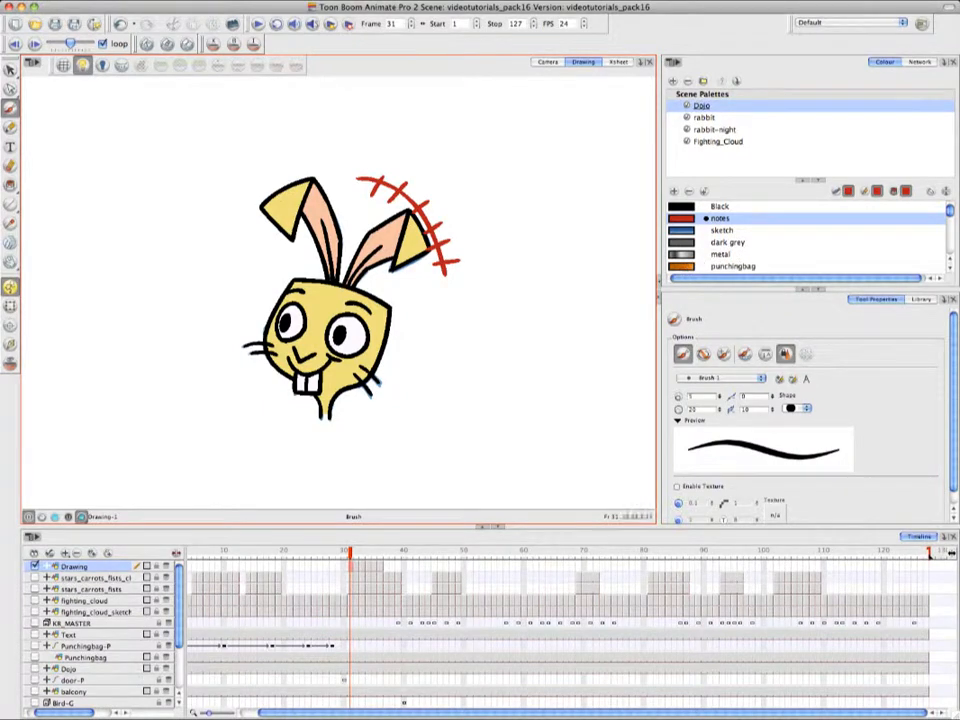
Step: Handwrite the note "yellow" with a leader line from the face, outline a shadow area along the face's left side, and turn off the layer preview
mouse_move(380, 325)
mouse_down()
mouse_move(453, 320)
mouse_move(470, 340)
mouse_move(499, 322)
mouse_up()
drag(506, 303, 508, 322)
drag(520, 311, 549, 307)
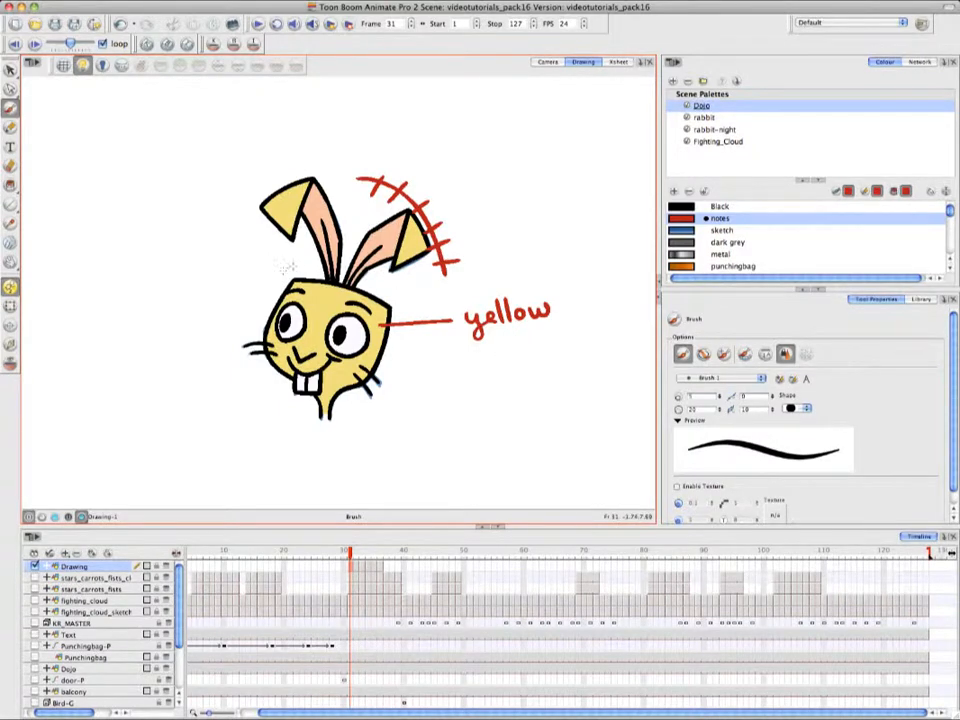
mouse_move(278, 268)
mouse_down()
mouse_move(306, 298)
mouse_move(288, 350)
mouse_move(300, 380)
mouse_move(323, 398)
mouse_move(324, 435)
mouse_move(294, 400)
mouse_move(254, 379)
mouse_move(241, 328)
mouse_move(252, 292)
mouse_move(282, 262)
mouse_up()
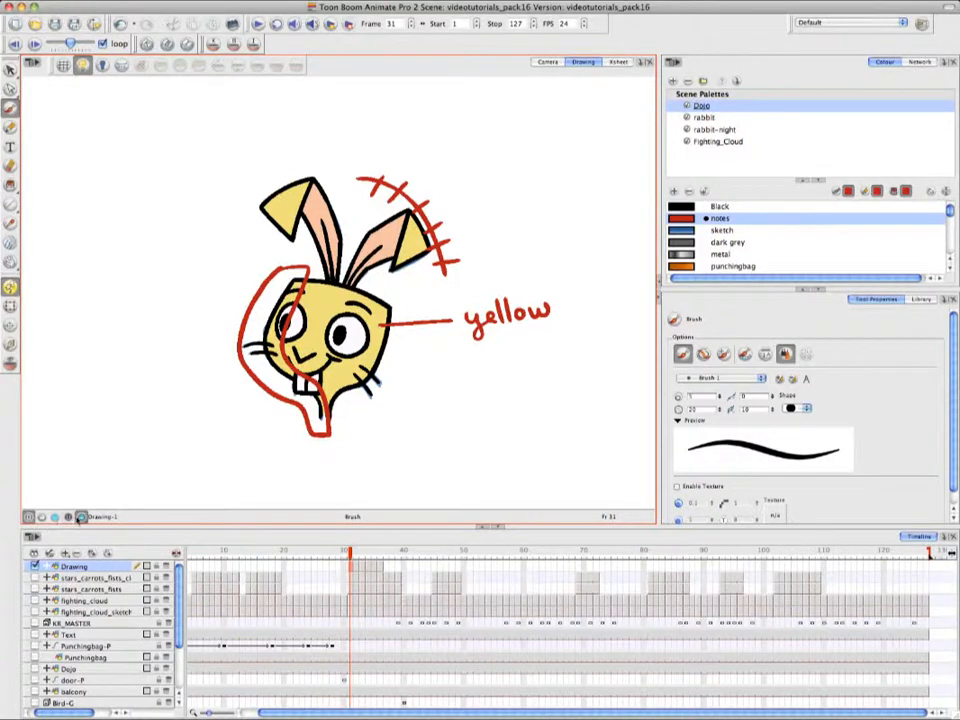
click(82, 517)
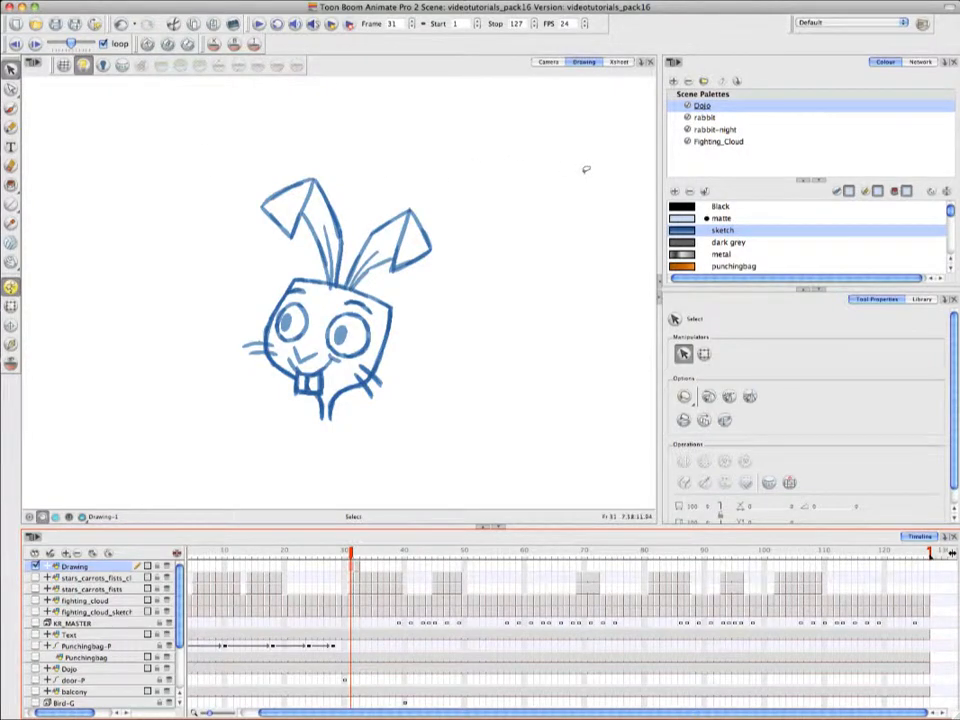
Step: Select the whole rabbit sketch and generate an Auto-Matte from Line to Underlay art with radius 50, applied to all drawings
click(12, 70)
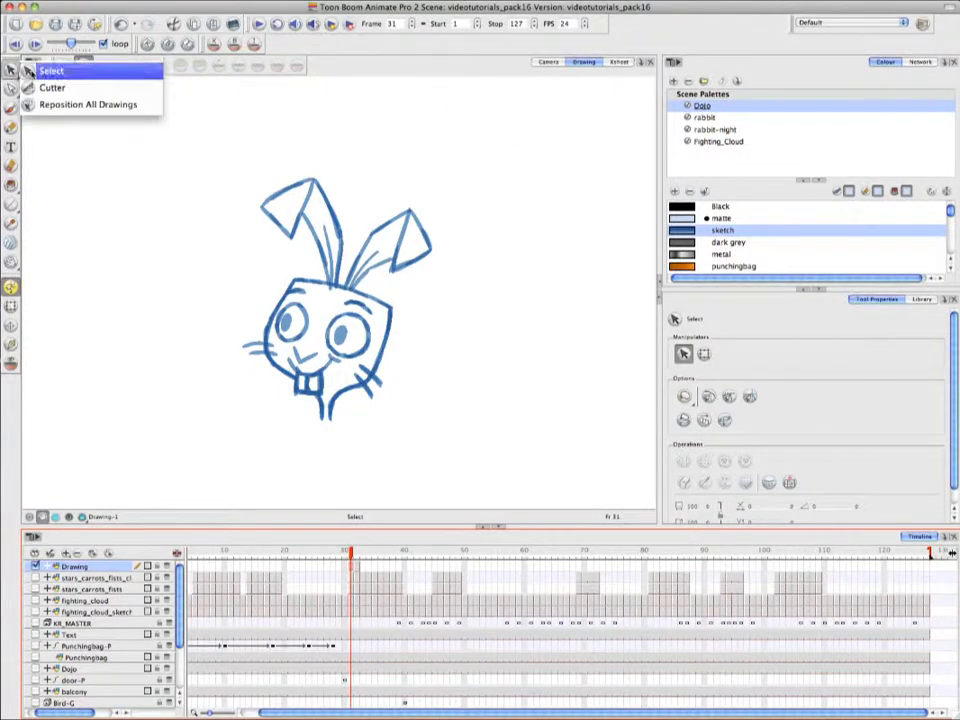
click(96, 72)
mouse_move(484, 241)
mouse_down()
mouse_move(407, 151)
mouse_move(220, 186)
mouse_move(233, 422)
mouse_move(415, 469)
mouse_move(566, 311)
mouse_move(513, 180)
mouse_move(382, 163)
mouse_up()
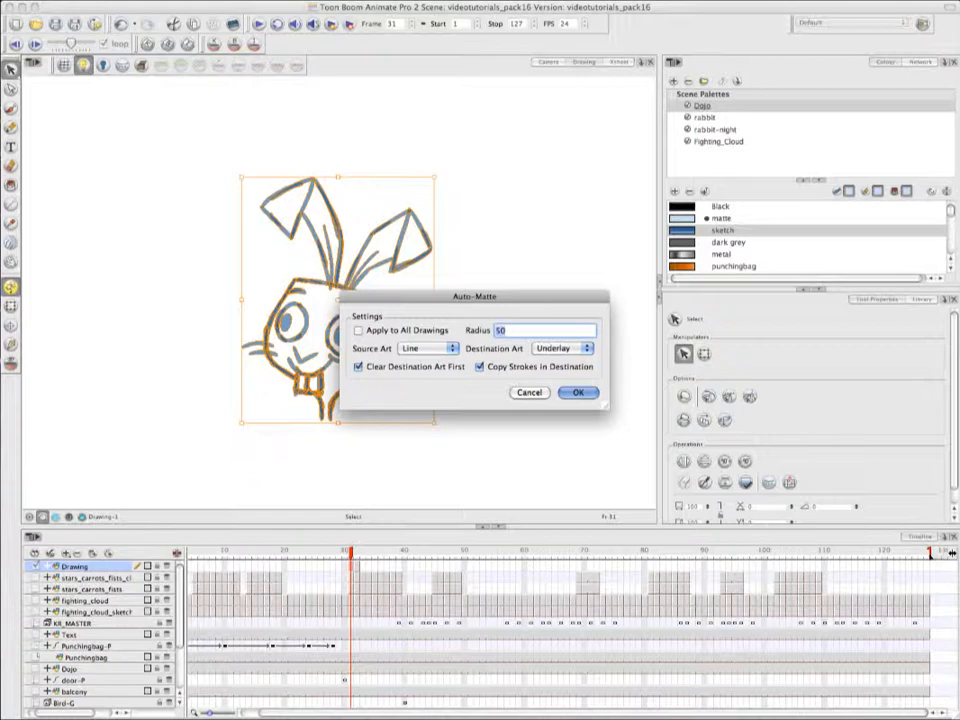
drag(564, 300, 673, 295)
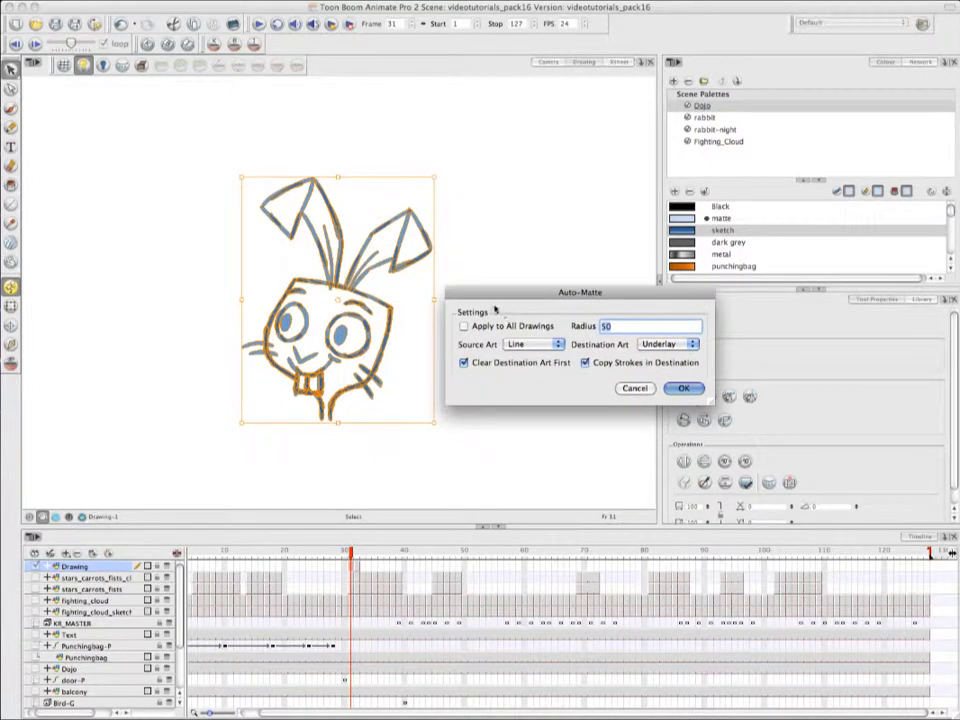
click(464, 326)
click(683, 389)
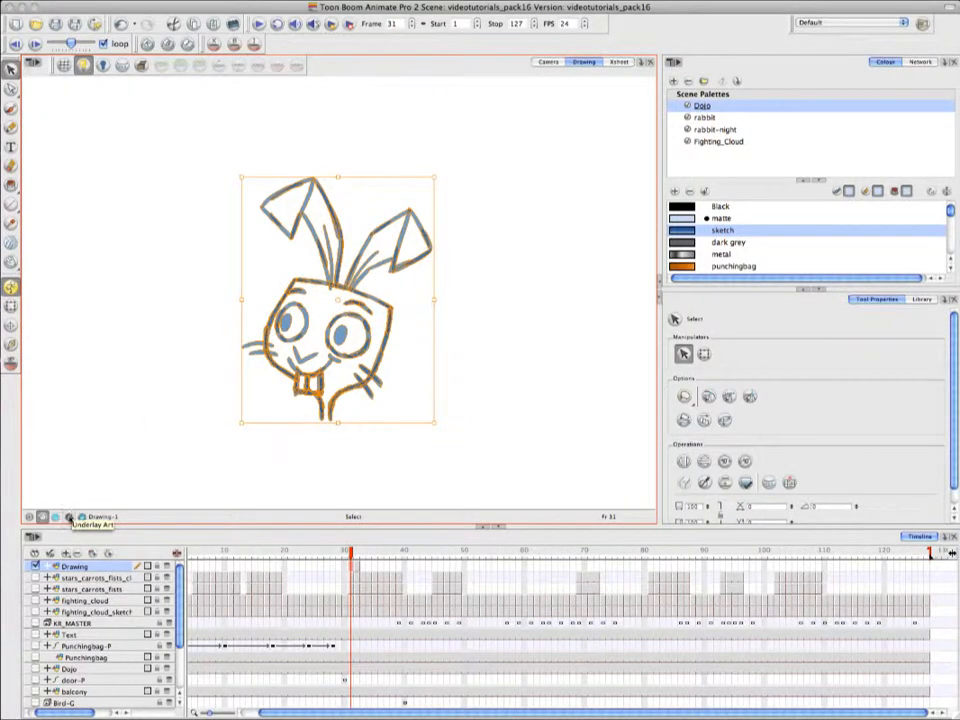
Step: Check the generated matte alone on the underlay layer and together with the line art, comparing frame 31 with the next frame
click(68, 516)
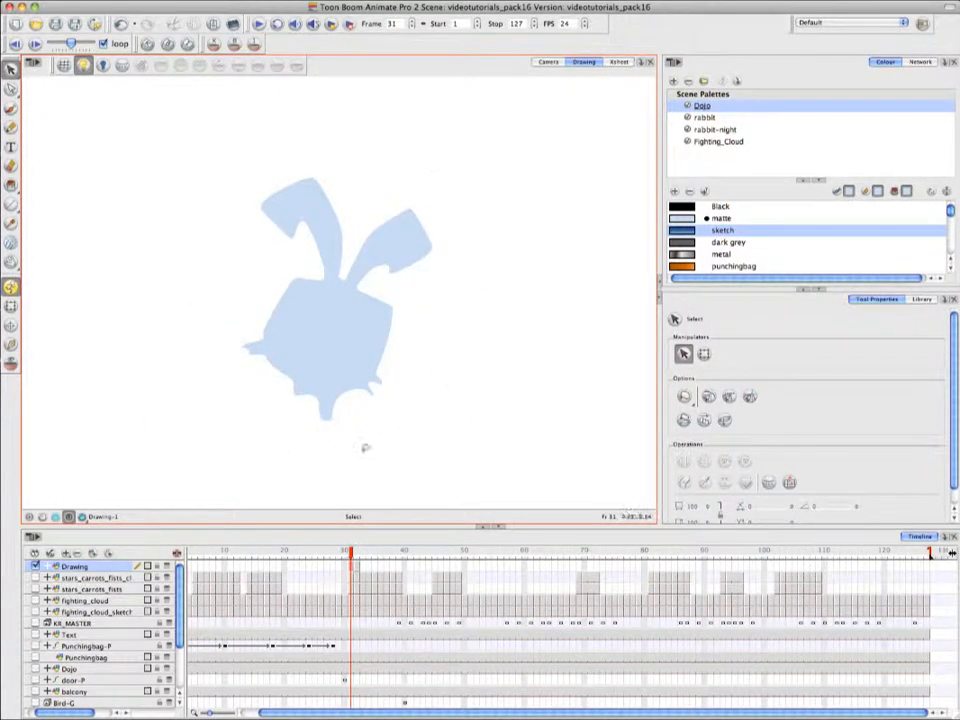
click(42, 517)
click(82, 517)
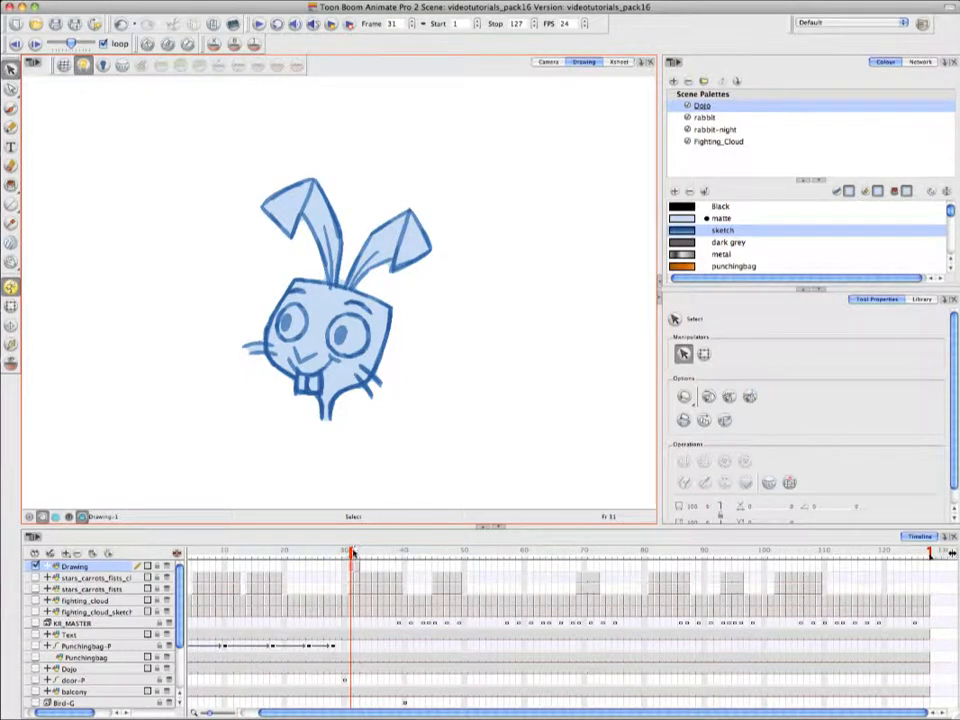
key(period)
drag(357, 556, 351, 556)
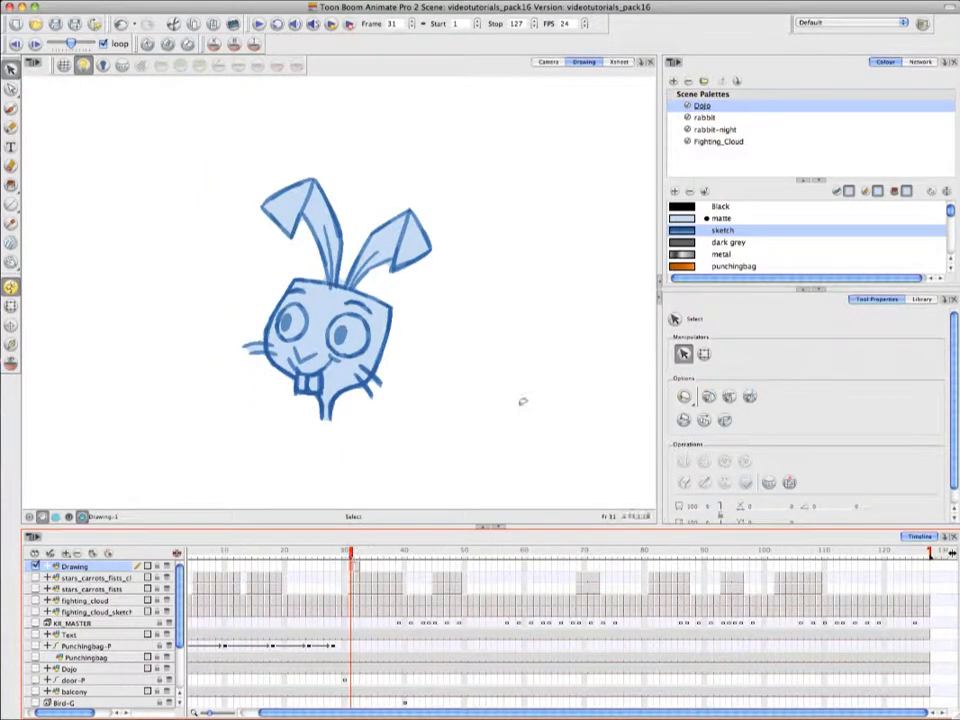